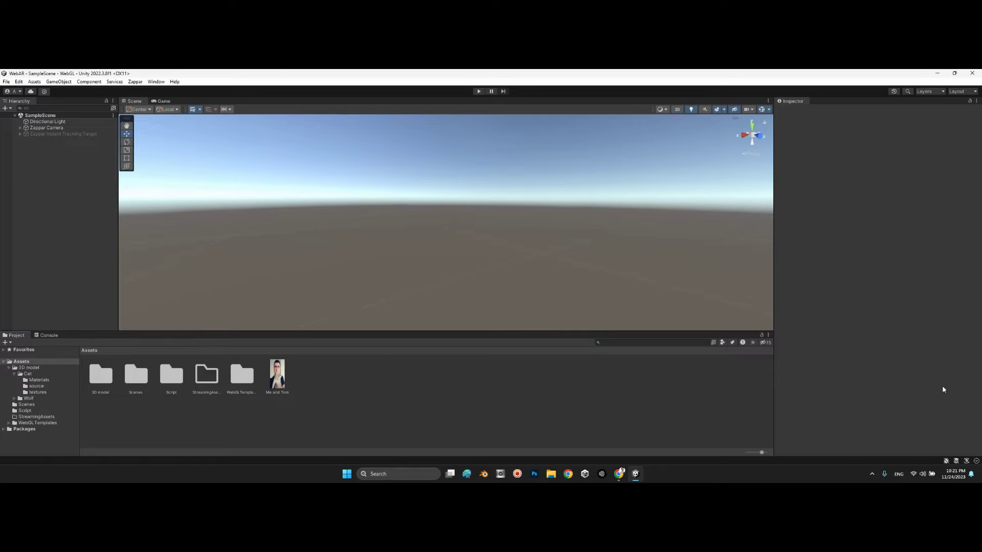
Inspect the Zappar Instant Tracking Target settings and preview the Me and Tom photo
click(30, 135)
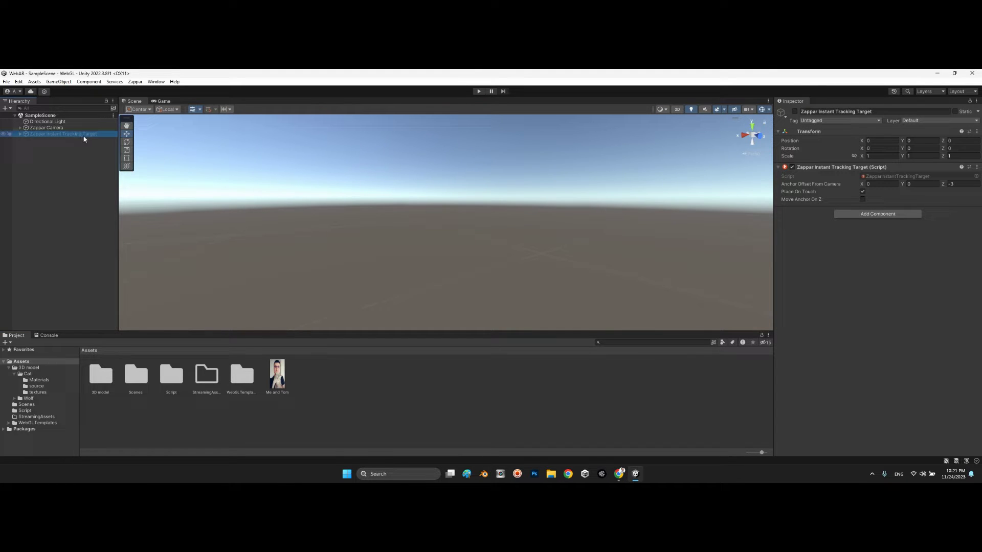
click(350, 403)
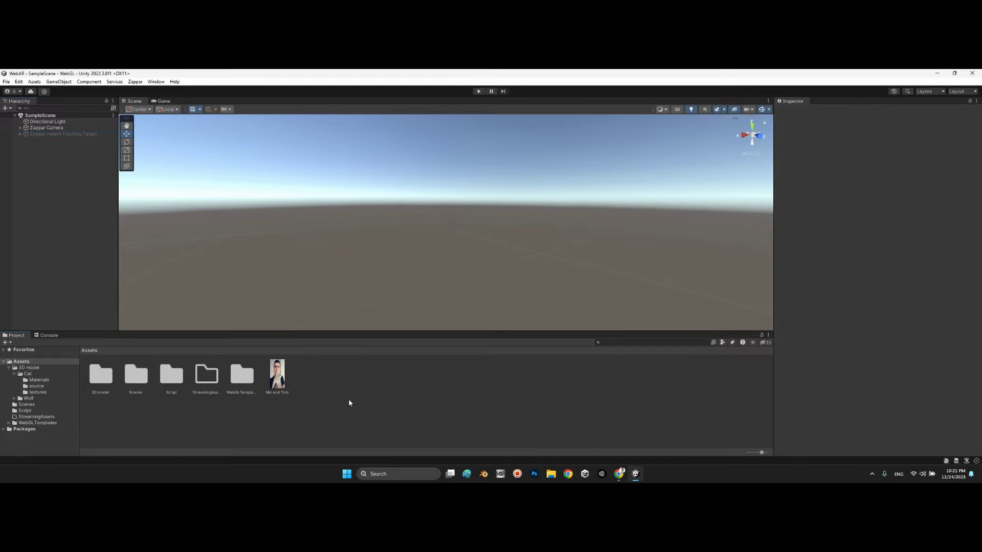
double_click(283, 390)
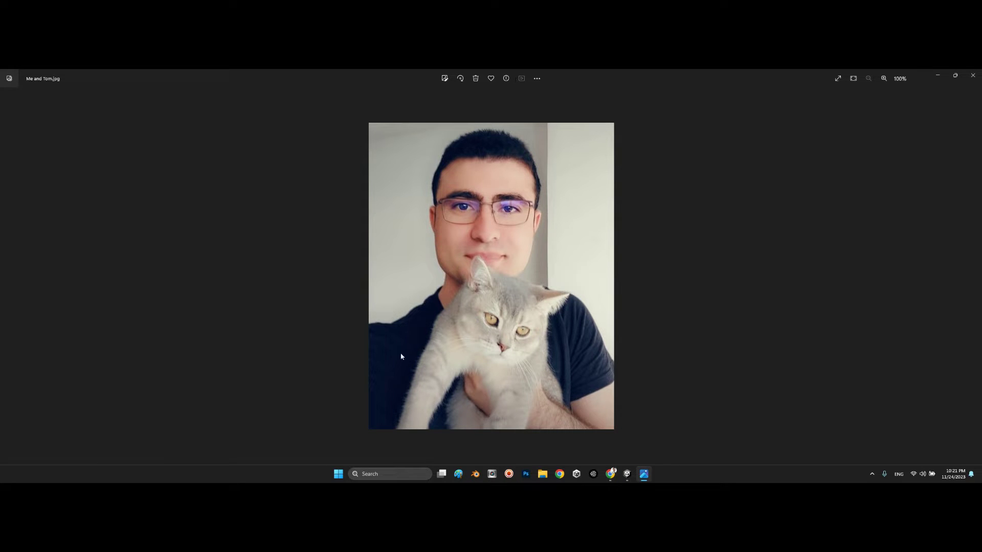
click(973, 75)
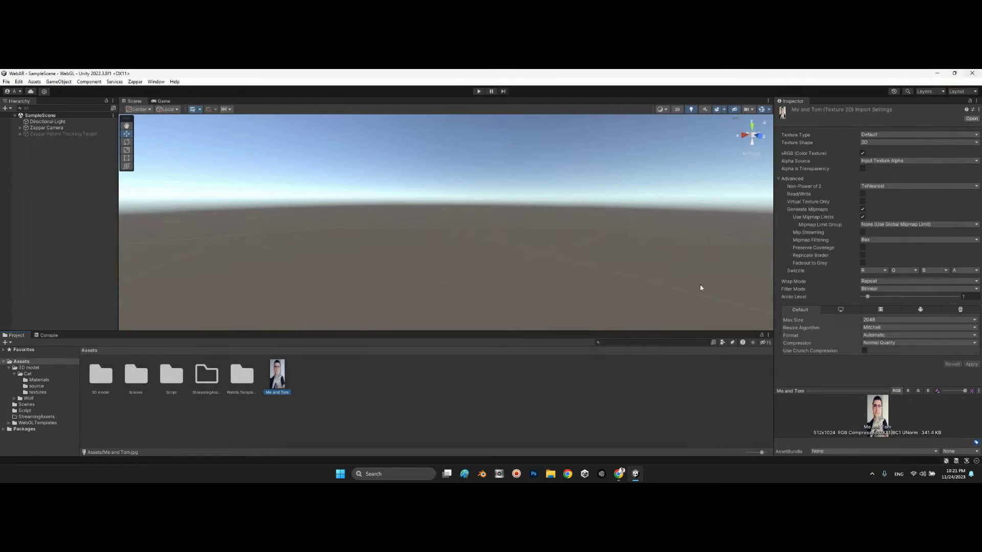
Check the StreamingAssets folder, then bring up the Zappar menu's list of addable objects
click(337, 392)
click(215, 383)
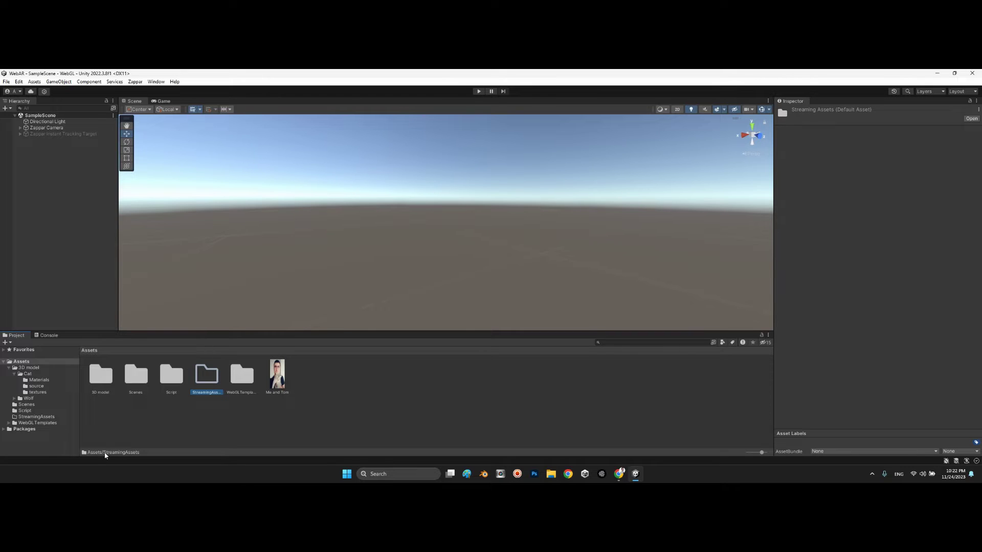
click(206, 427)
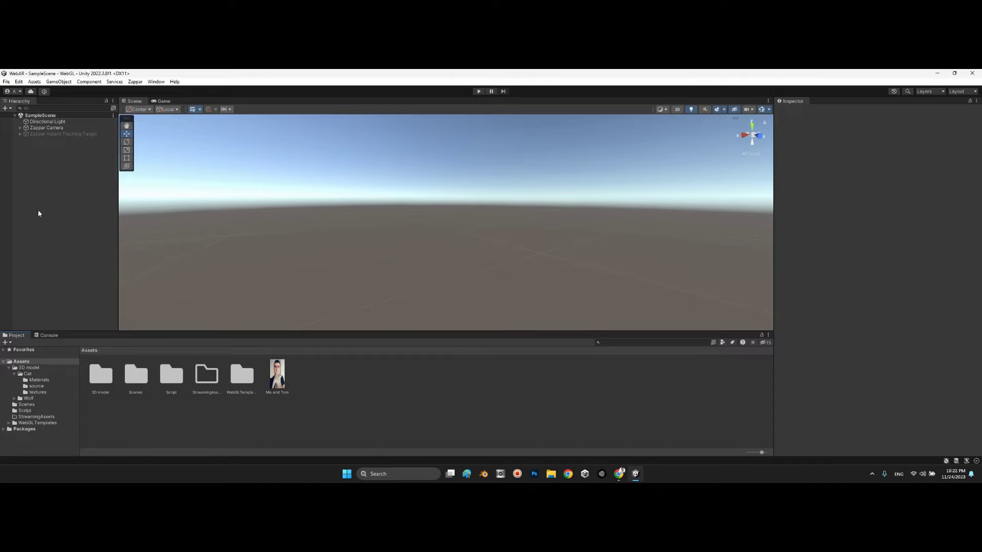
click(135, 82)
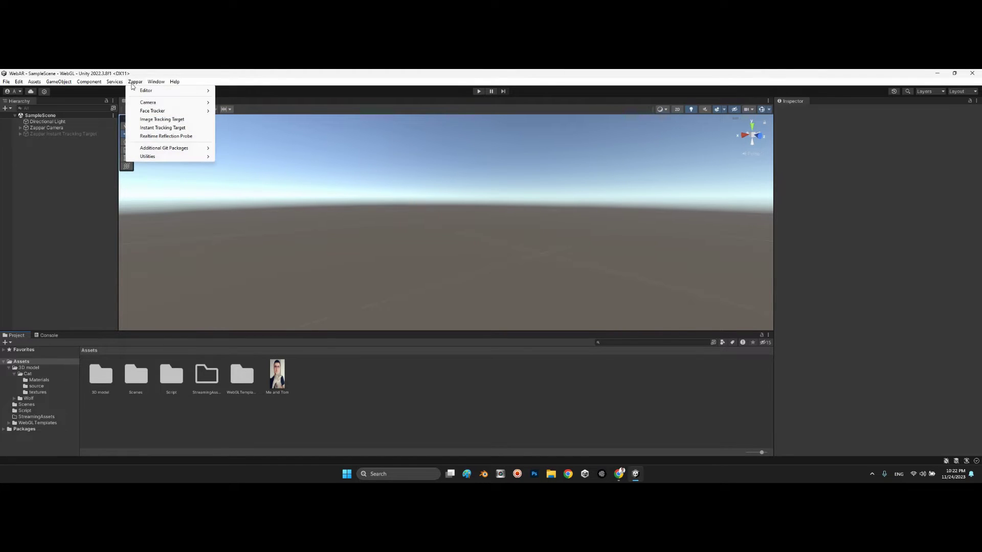
Add a Zappar Image Tracking Target to SampleScene and reveal the Zappar Editor tools
click(145, 121)
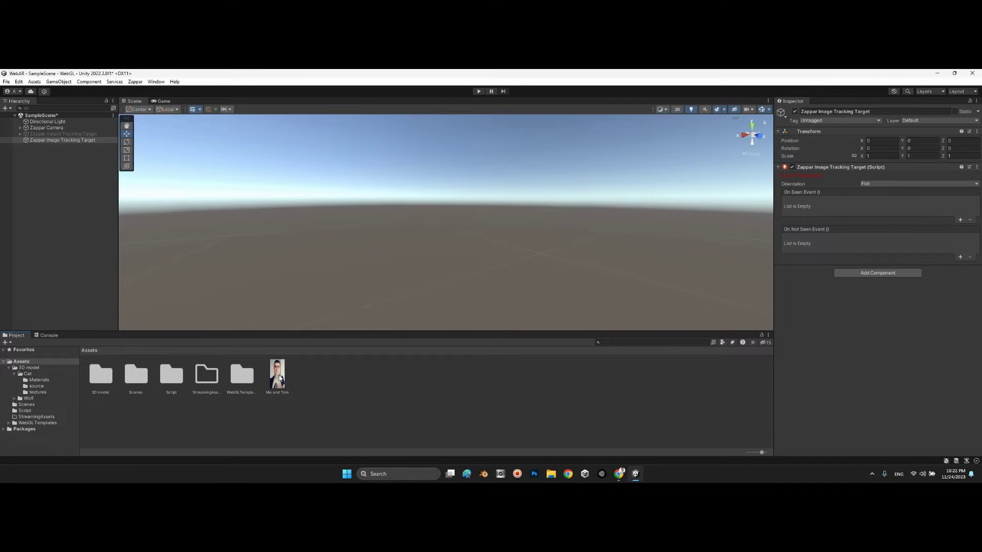
click(44, 218)
click(136, 82)
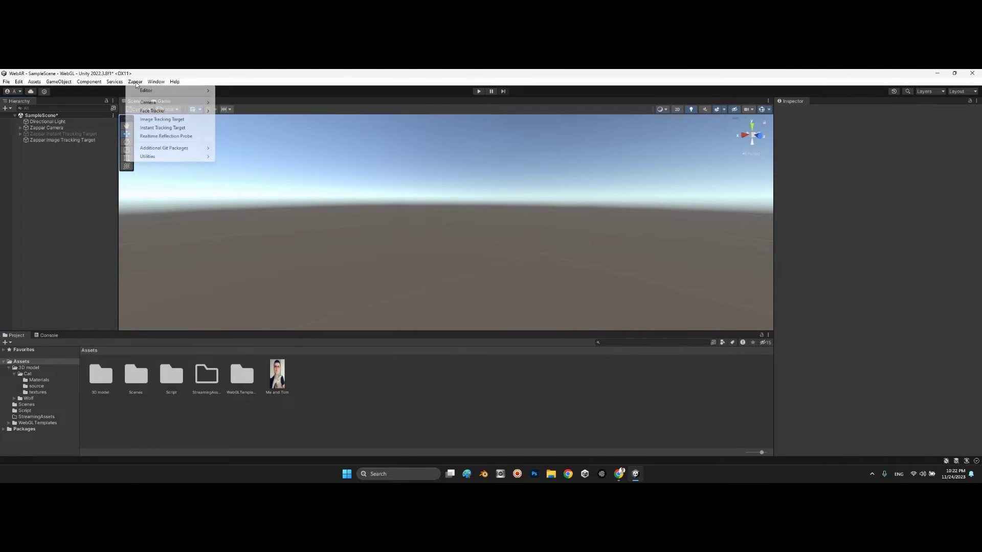
mouse_move(140, 92)
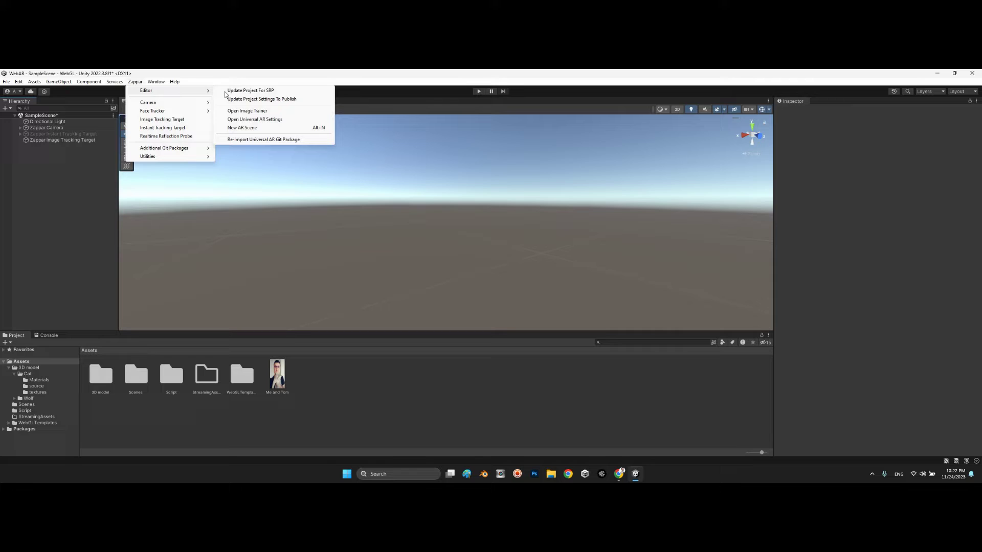
Train Me and Tom.jpg in the Zappar Image Trainer, producing Me and Tom.zpt in StreamingAssets
click(255, 112)
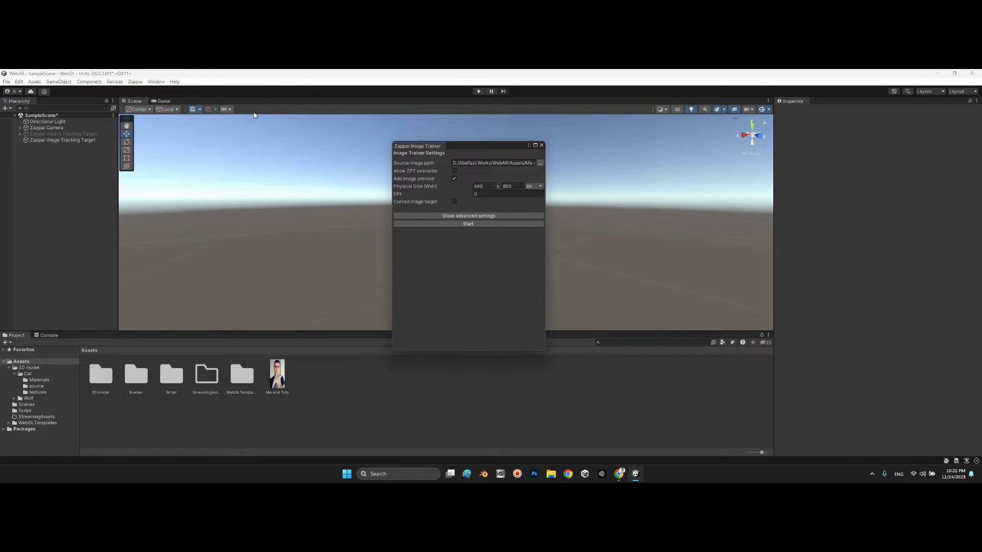
click(540, 163)
click(494, 287)
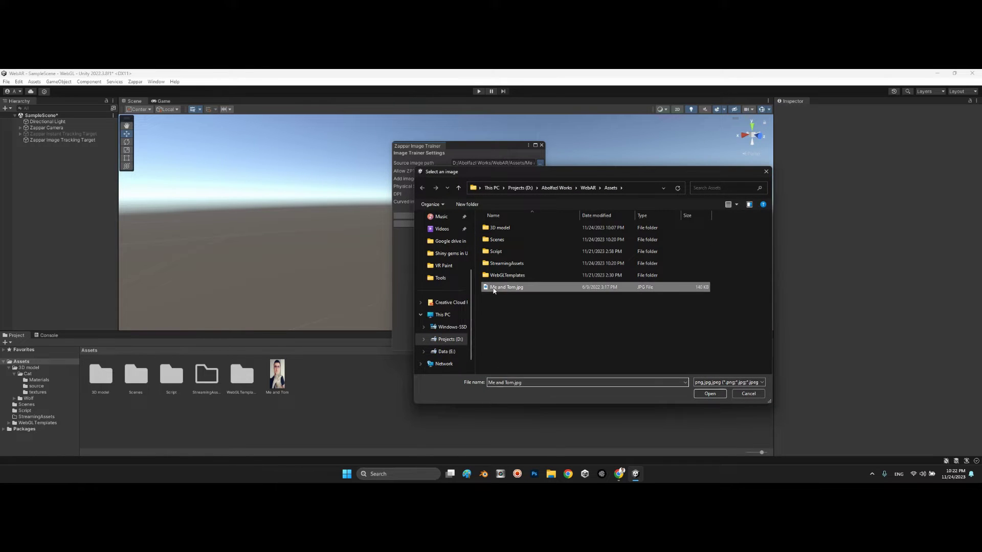
double_click(493, 287)
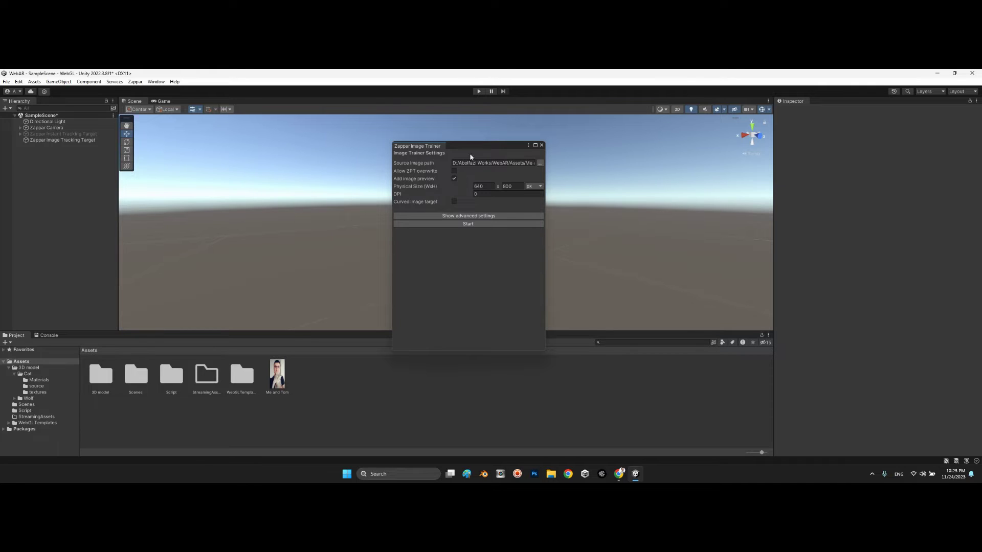
click(471, 225)
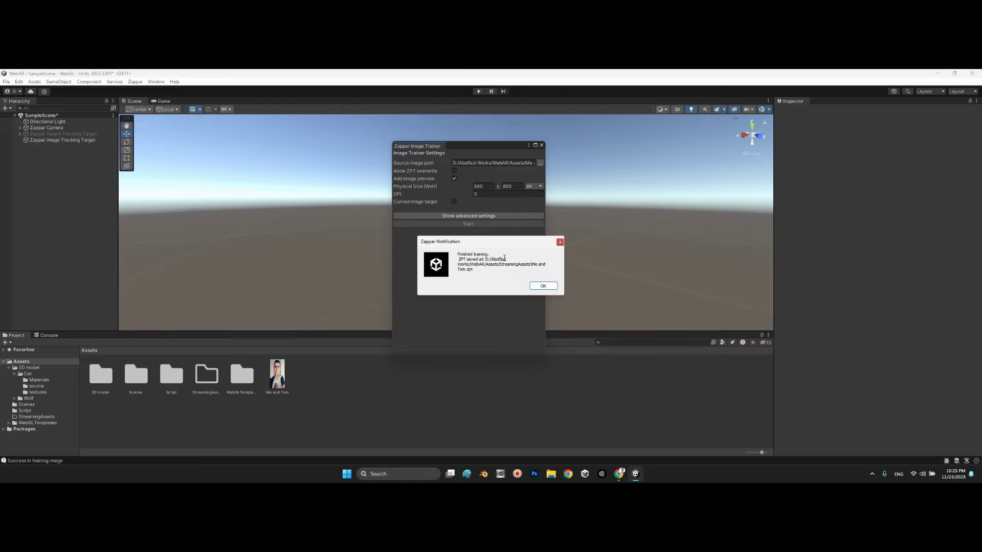
click(543, 286)
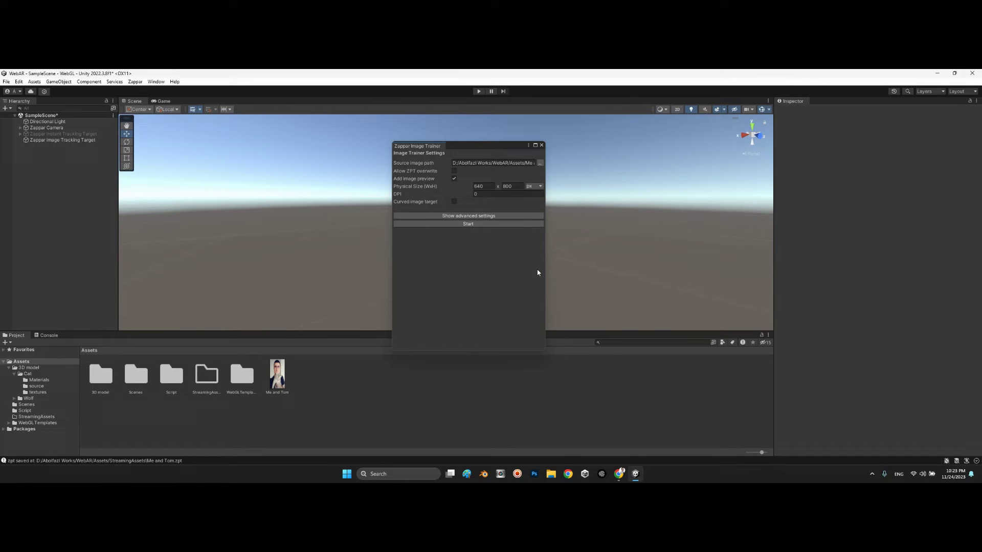
click(541, 145)
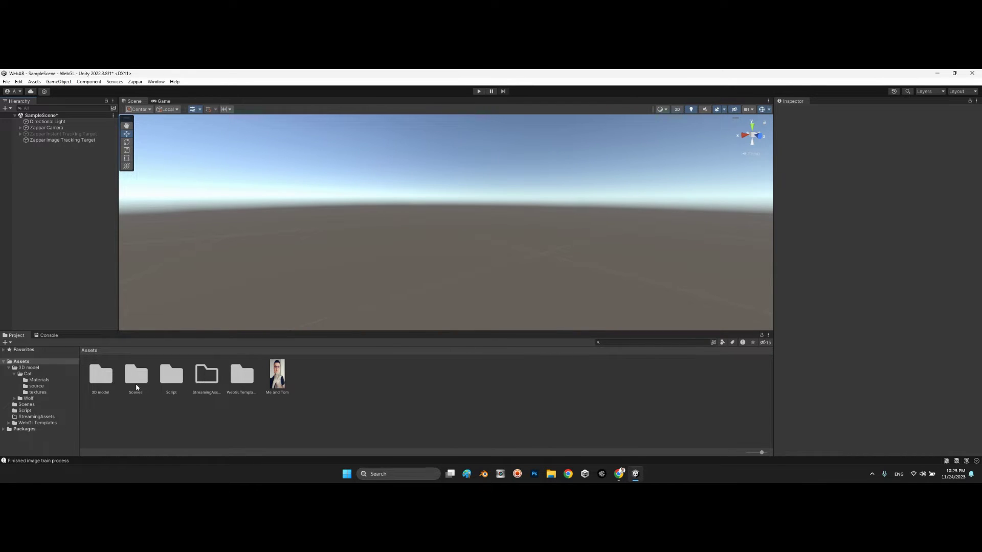
Refresh the assets, verify Me and Tom.zpt inside StreamingAssets, and return to Assets
right_click(225, 417)
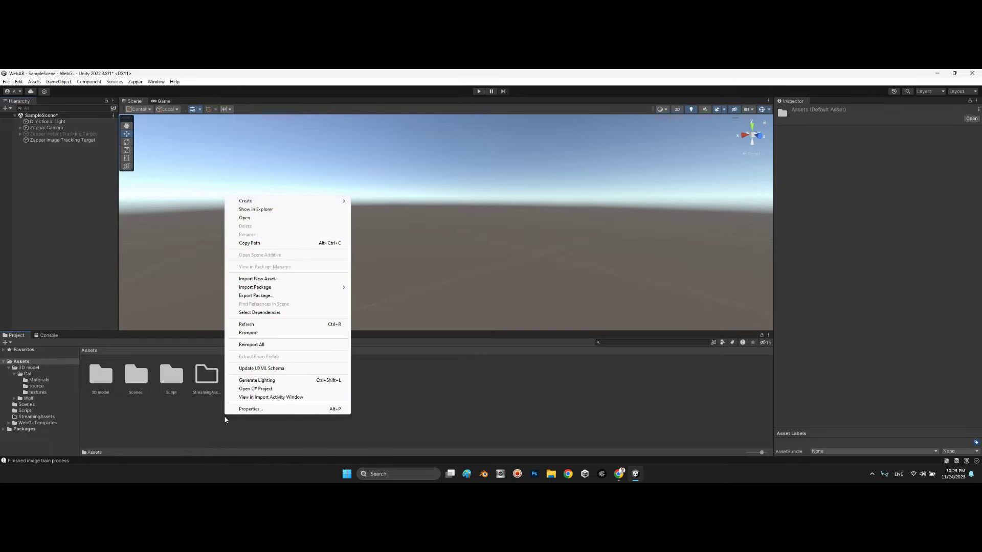
click(251, 325)
click(208, 379)
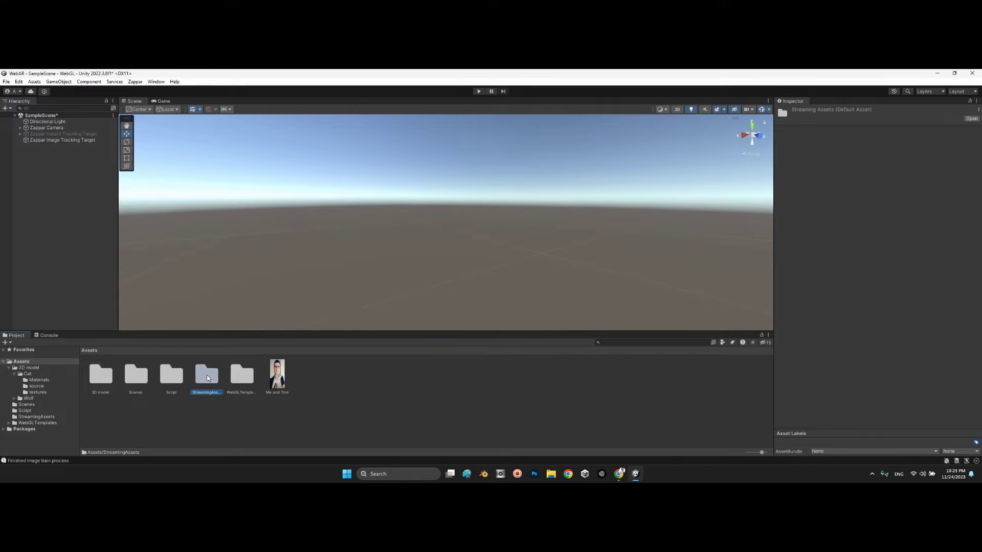
double_click(208, 378)
click(105, 381)
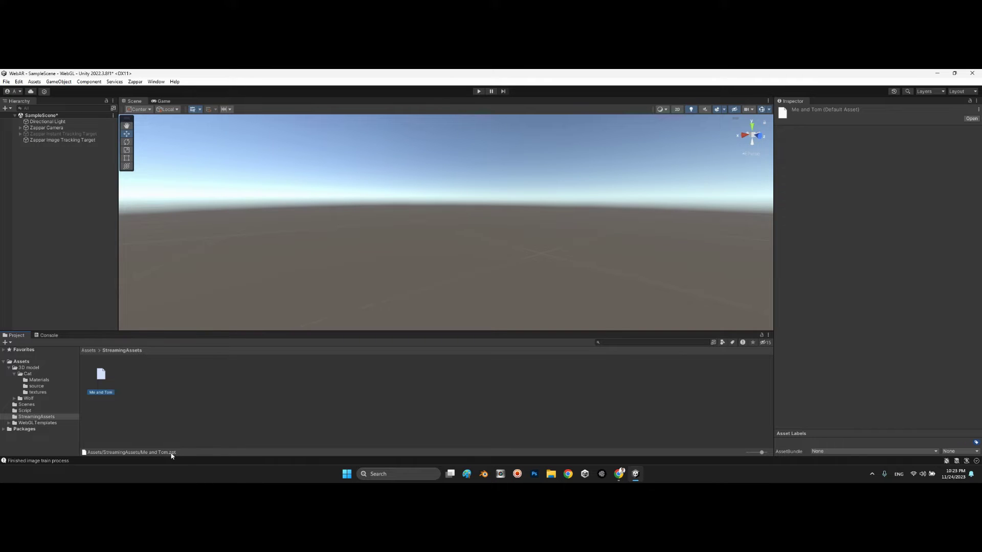
click(92, 350)
click(280, 379)
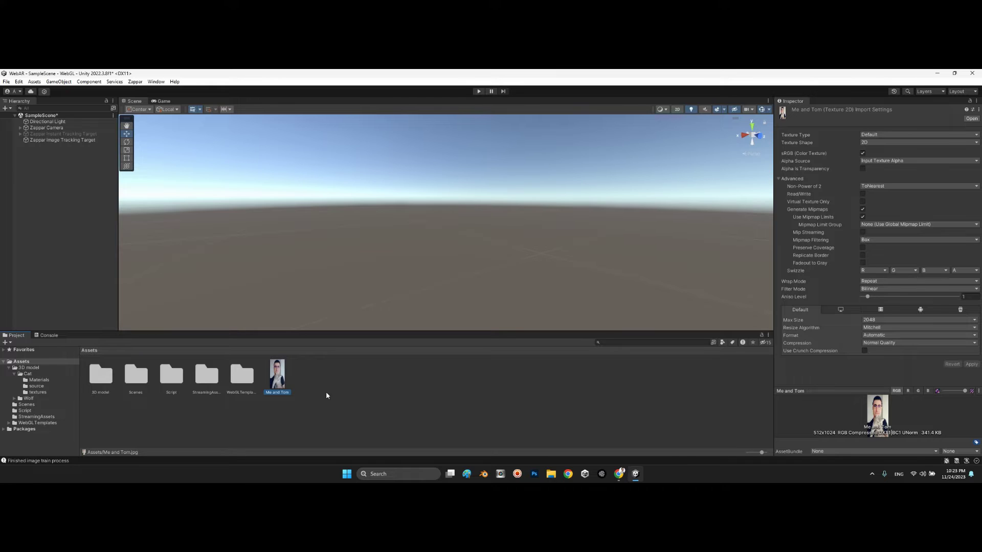
Check the Image Tracking Target's Preview Object shows the Me and Tom photo and review its Target list
click(32, 140)
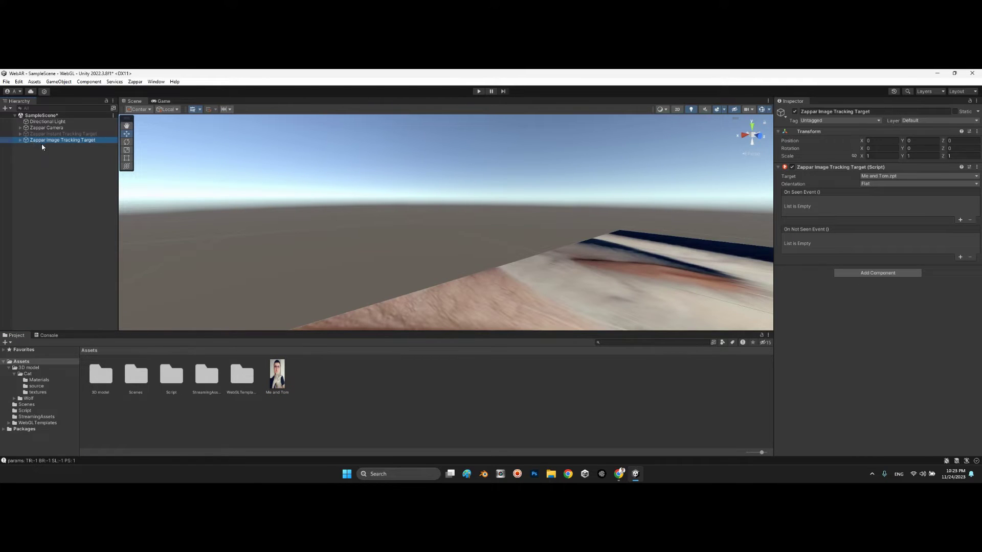
alt+drag(351, 183, 588, 266)
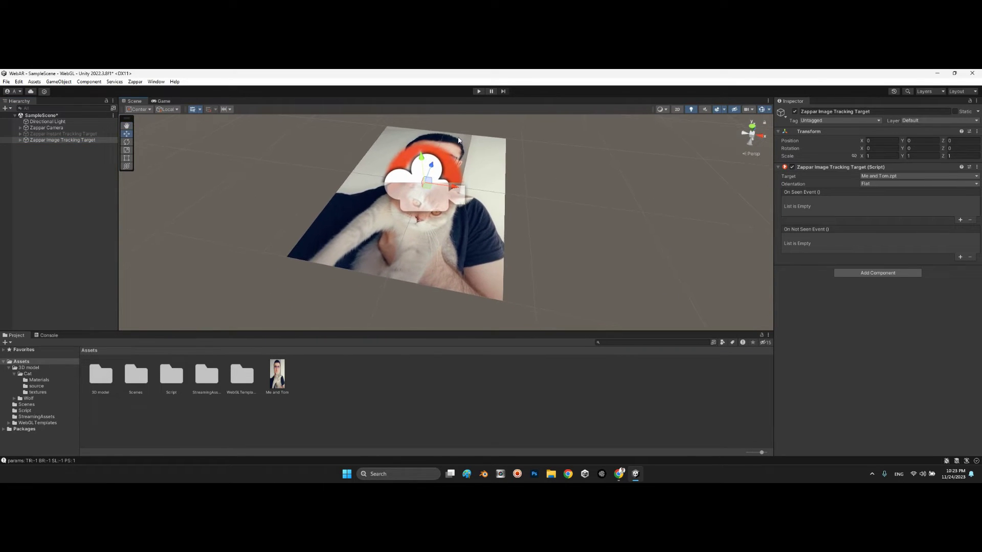
click(19, 141)
click(50, 146)
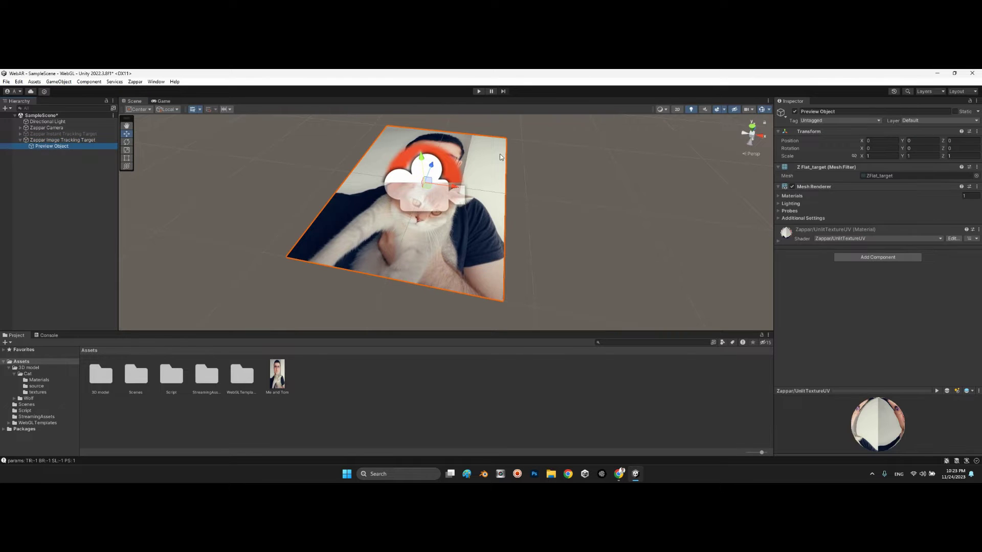
click(17, 141)
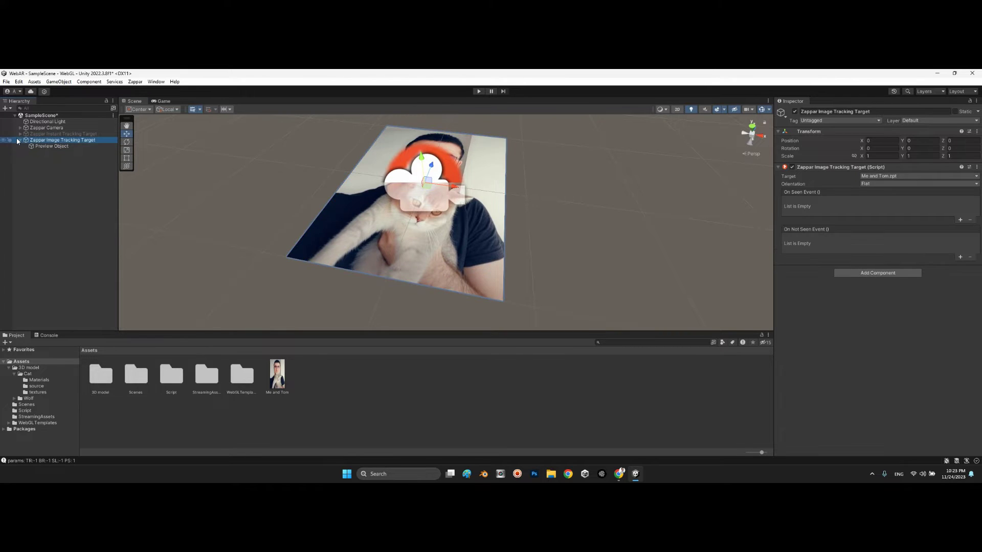
click(20, 140)
click(869, 176)
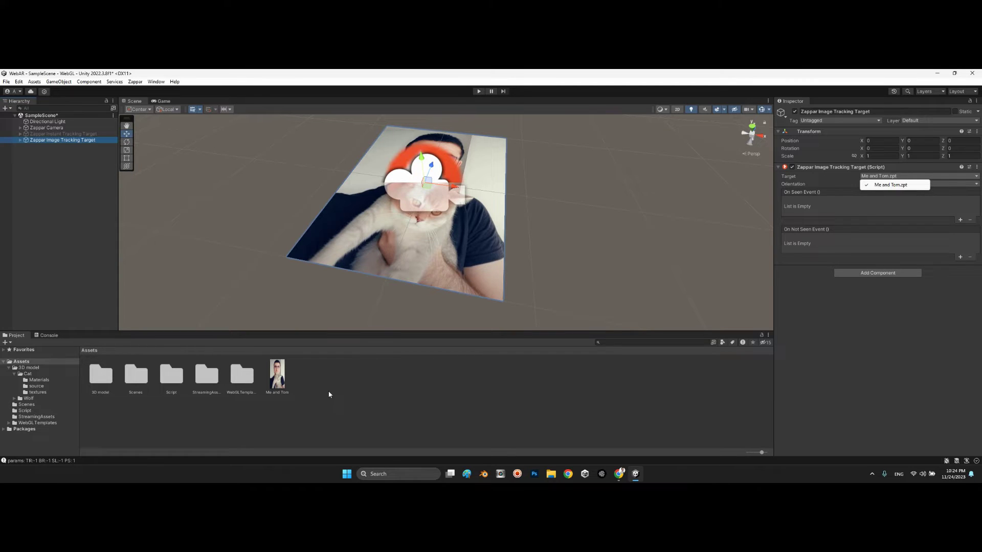
Keep Me and Tom.zpt as the target and set Orientation to Vertical, viewing the upright photo
click(877, 185)
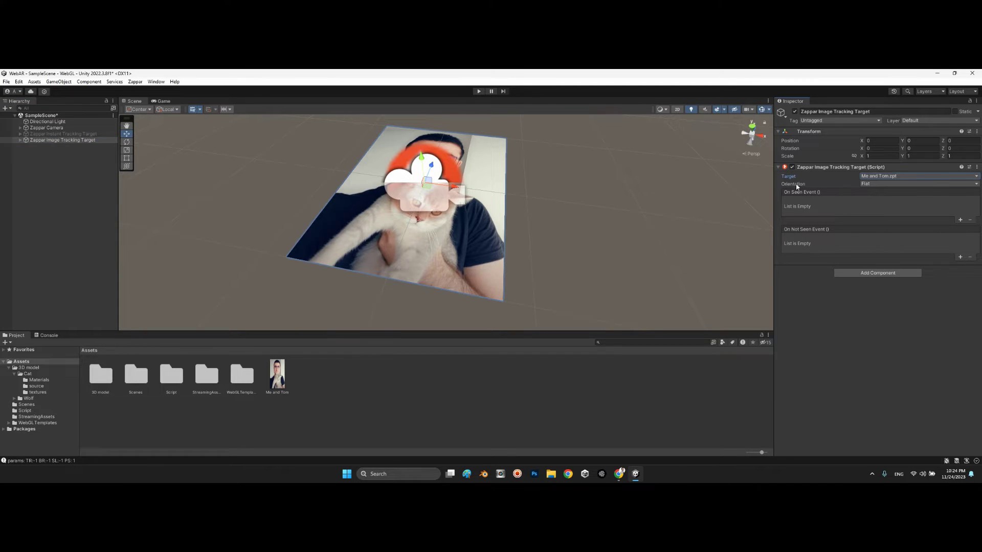
click(878, 184)
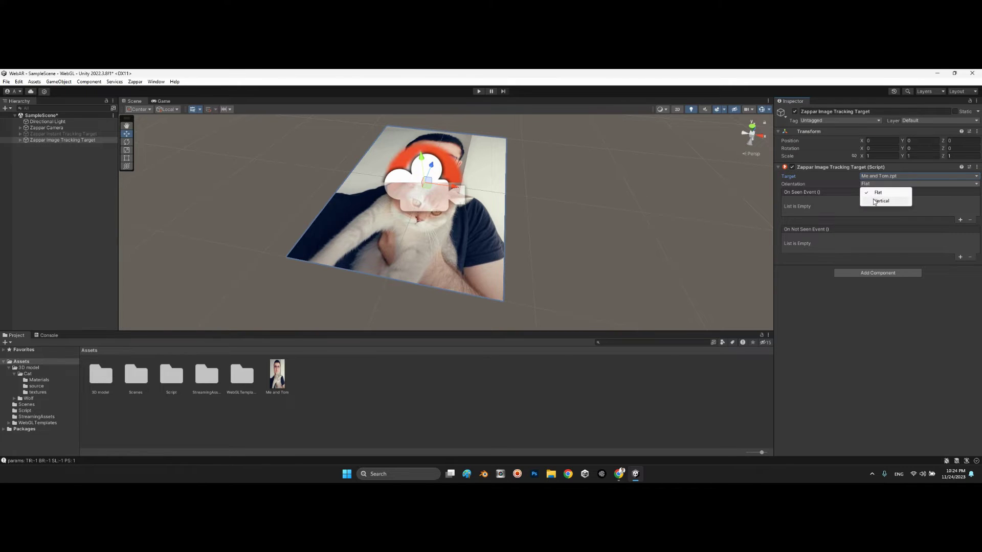
click(875, 202)
click(878, 184)
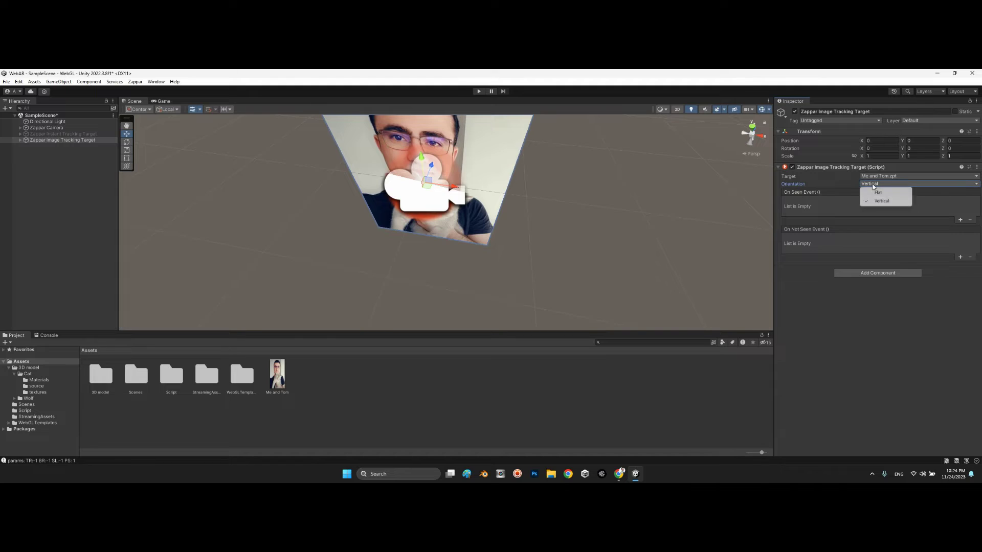
click(874, 193)
click(877, 184)
click(875, 202)
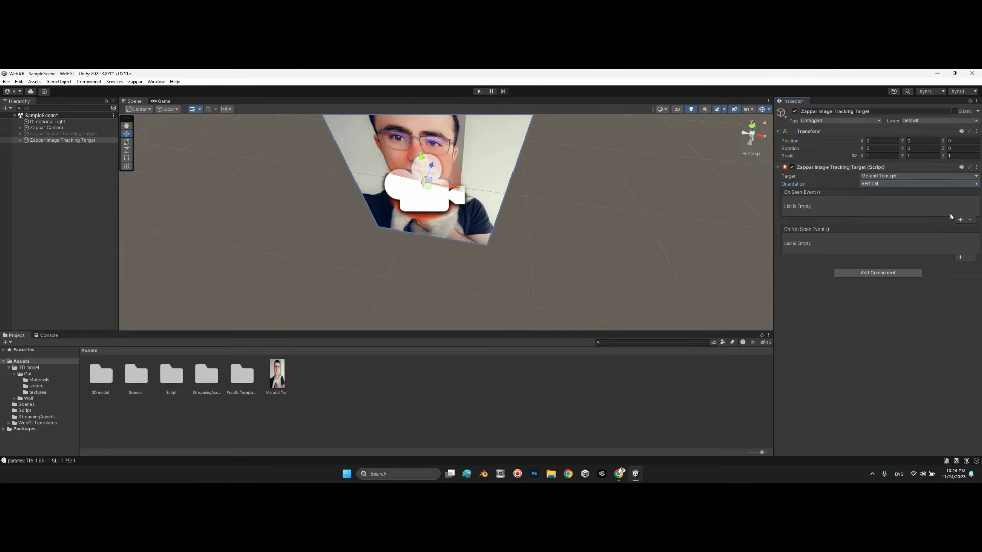
alt+drag(537, 215, 522, 106)
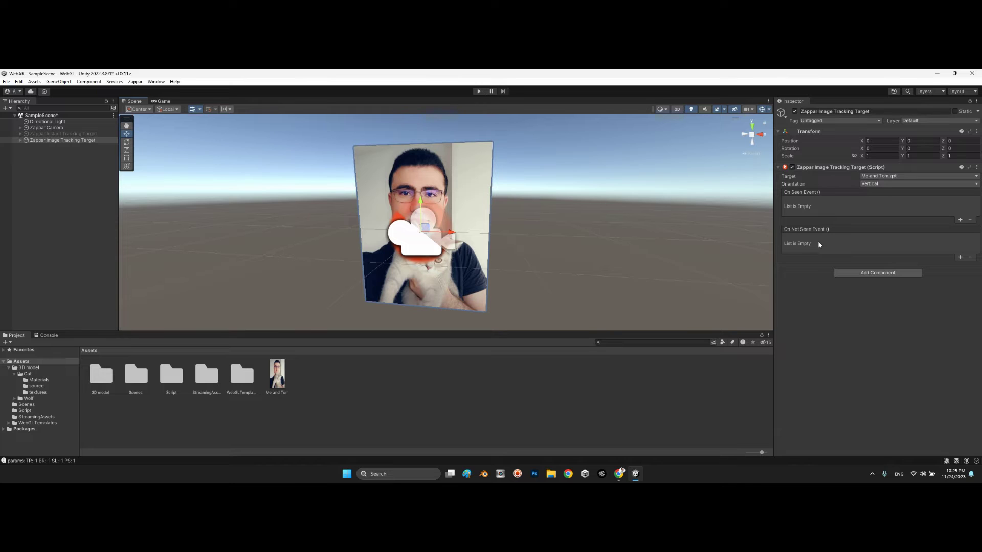
Create a C# script in Assets named ImageTrackingFunctions and open it in Visual Studio
right_click(312, 358)
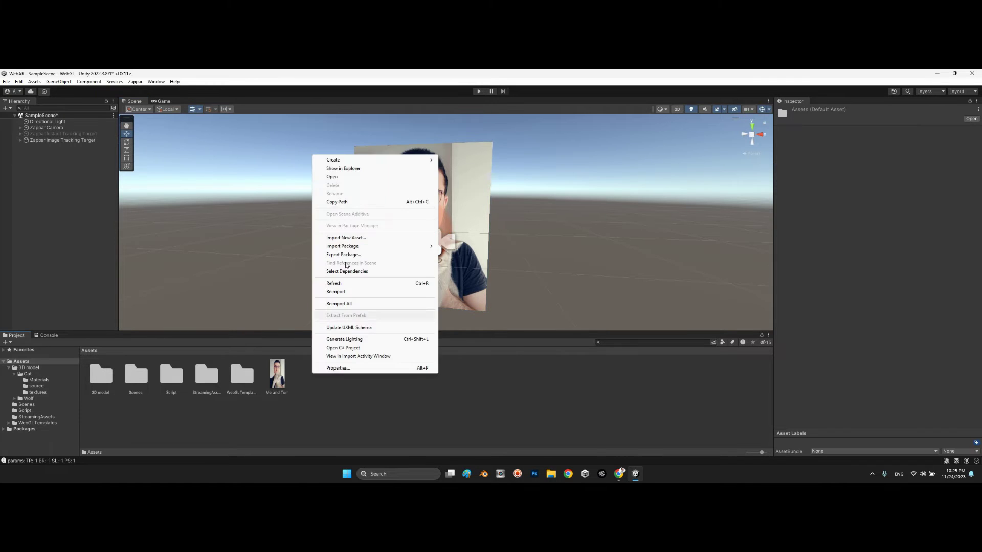
mouse_move(361, 159)
click(460, 126)
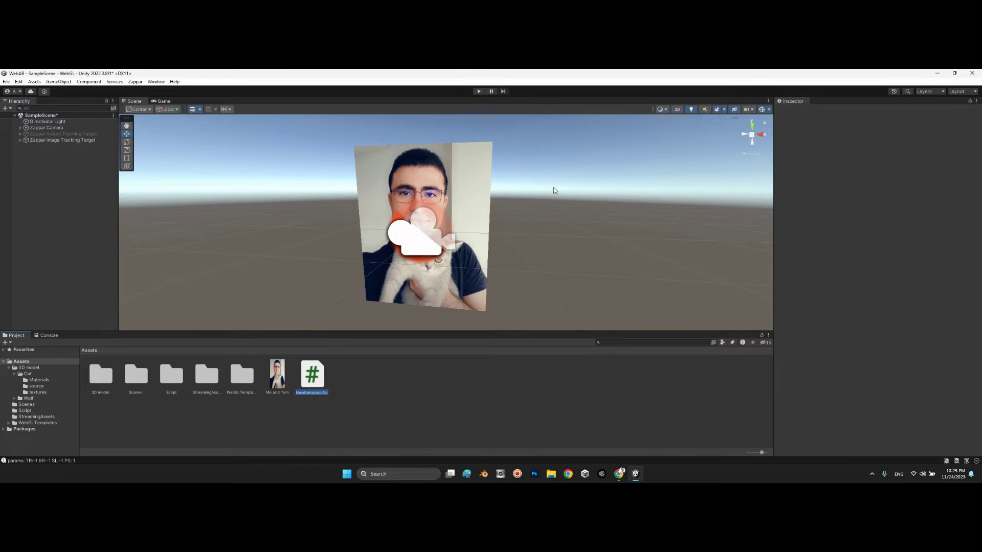
key(BackSpace)
text(ImageTracking)
text(Functions)
key(Return)
key(Return)
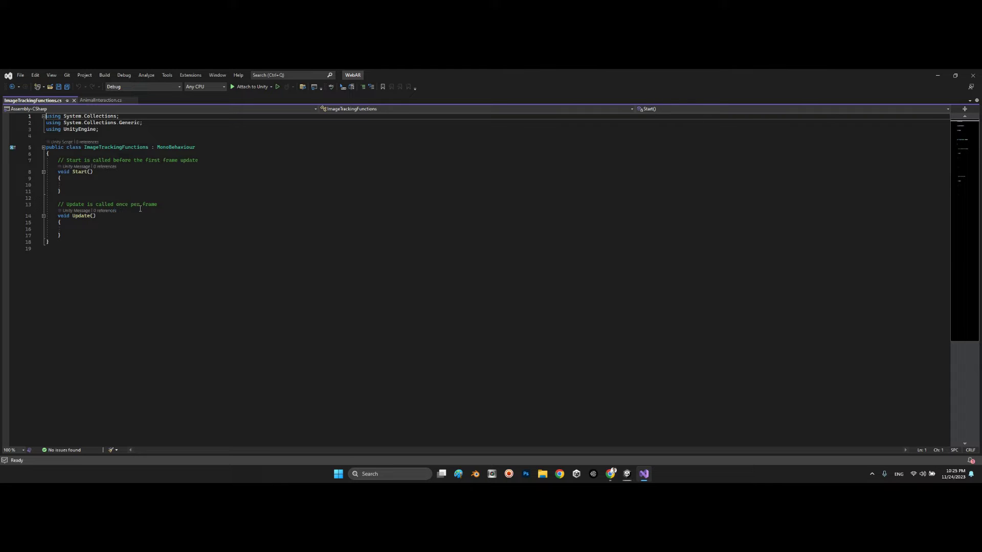
Replace the Start and Update stubs with a public int Number field
drag(104, 235, 60, 165)
key(Delete)
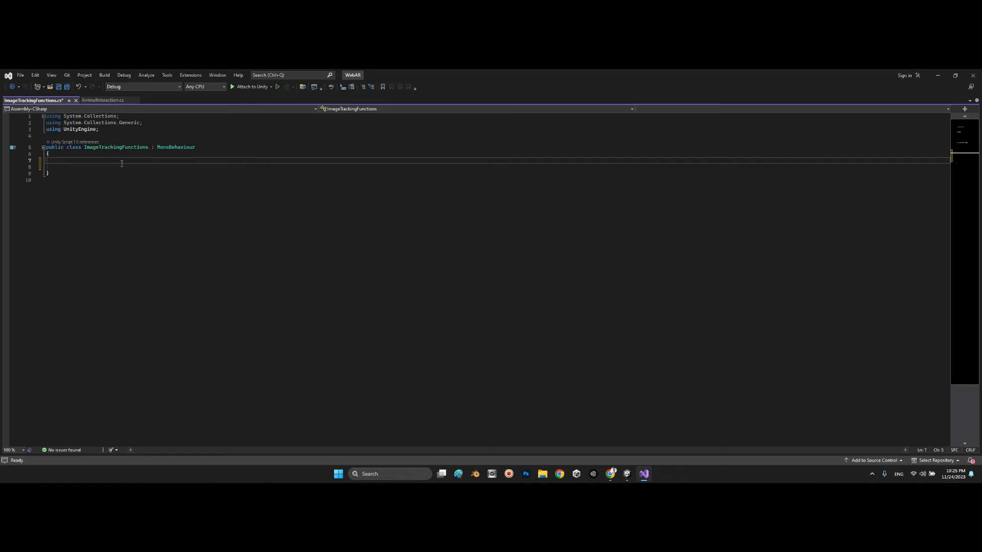
text(public)
text(int Number;)
key(Return)
key(Return)
Add a public TargetSeen() method setting Number = Random.Range(0, 100)
text(public void )
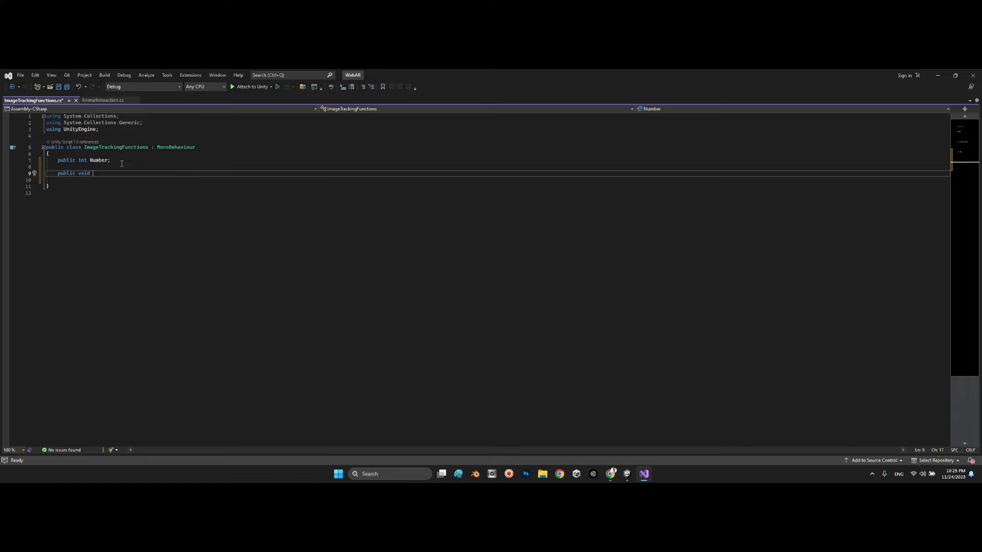
text(TargetSeen)
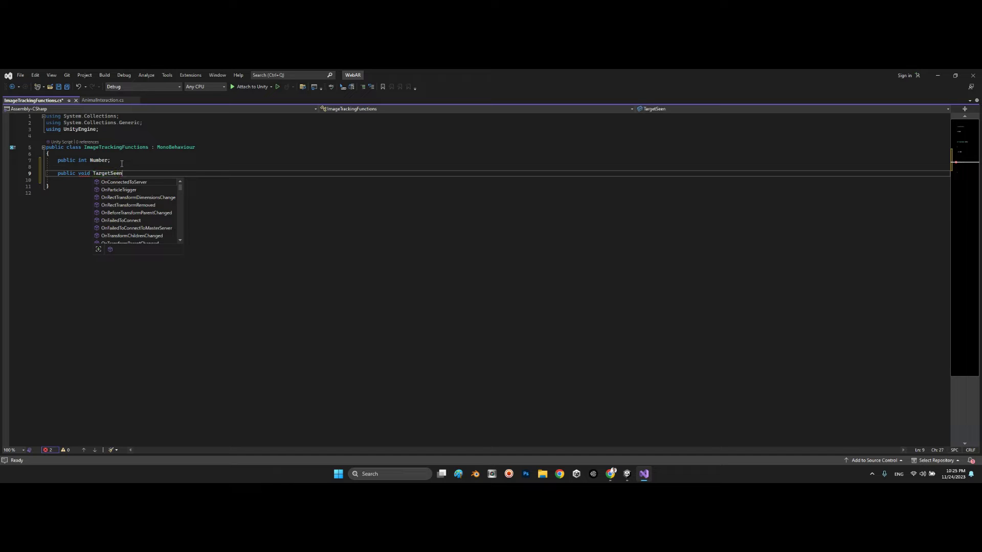
text((){)
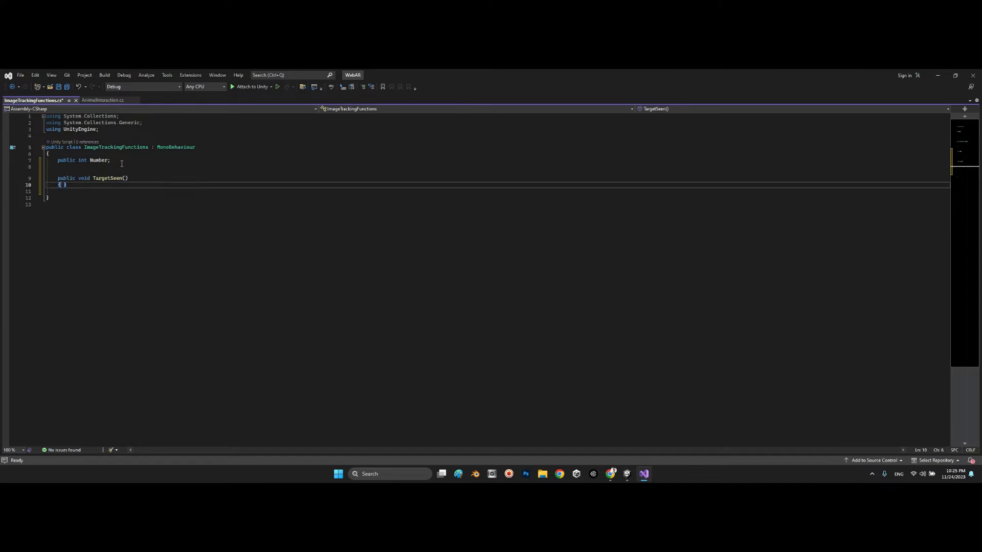
key(Return)
text(N)
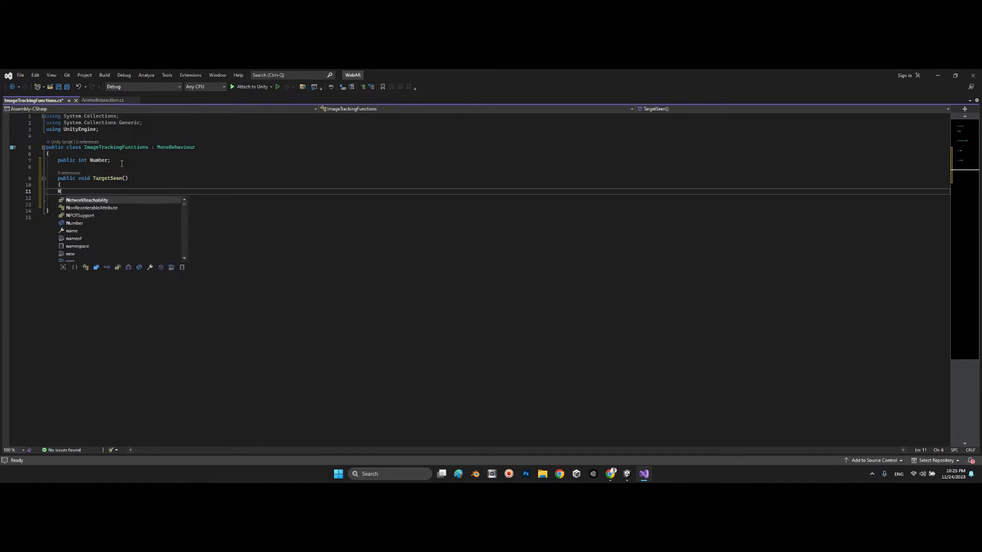
text(umber)
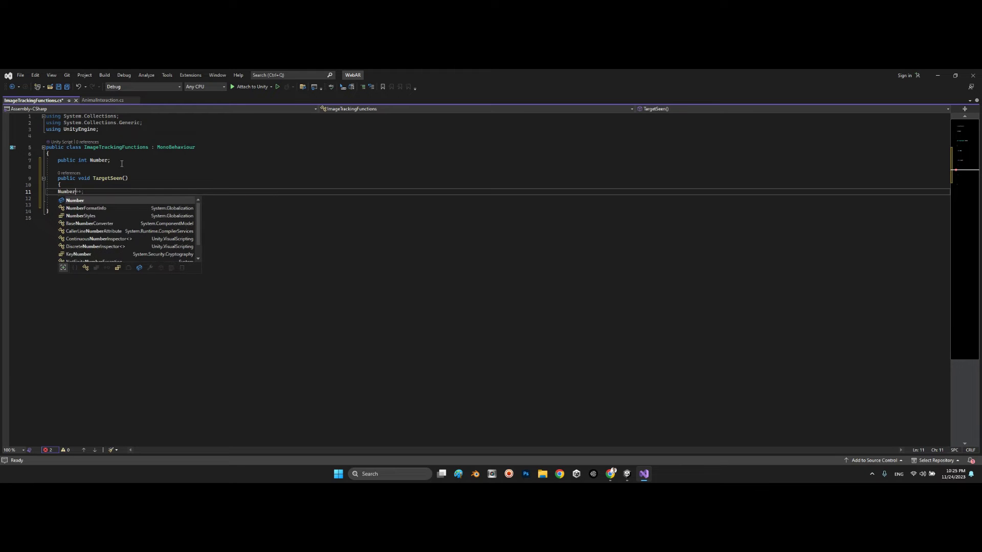
text( = )
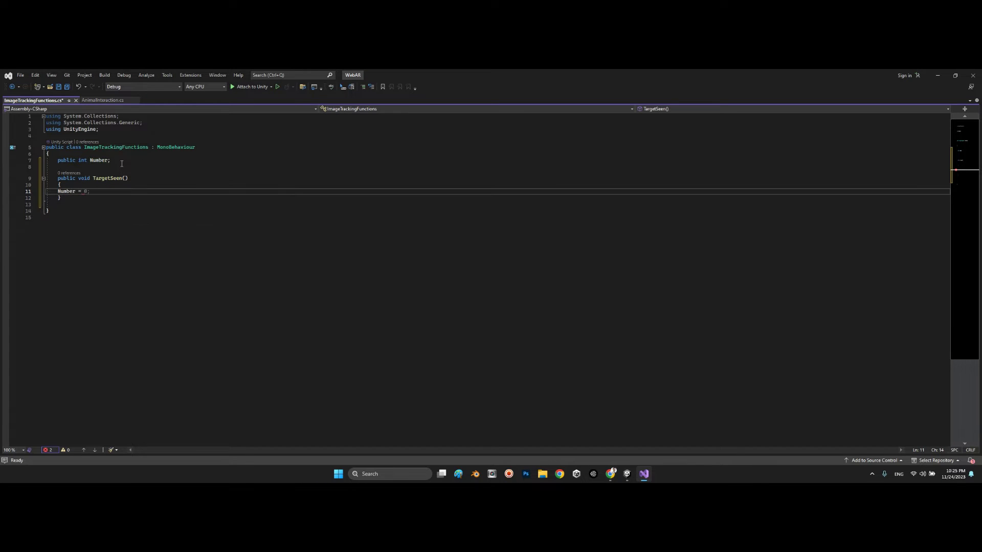
text(Rand)
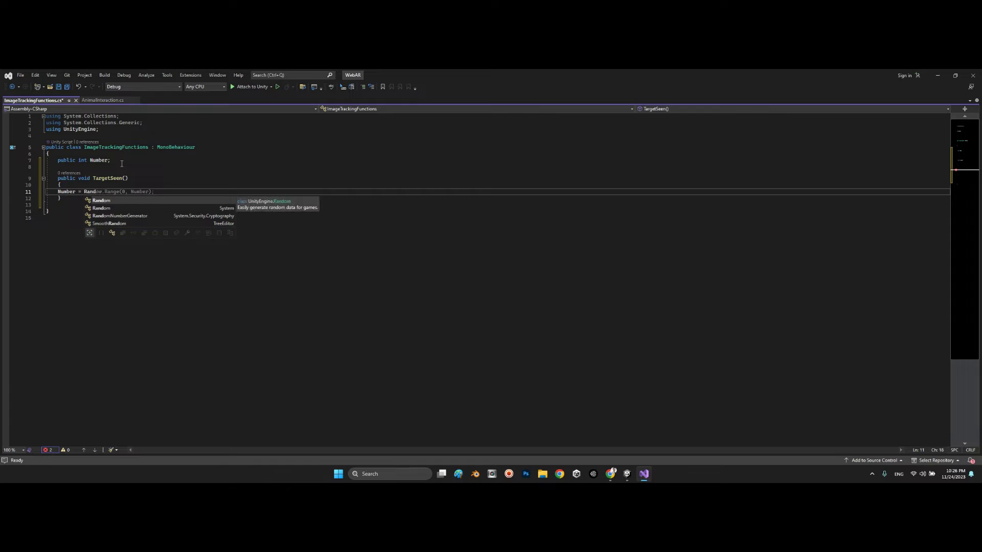
key(Tab)
key(Tab)
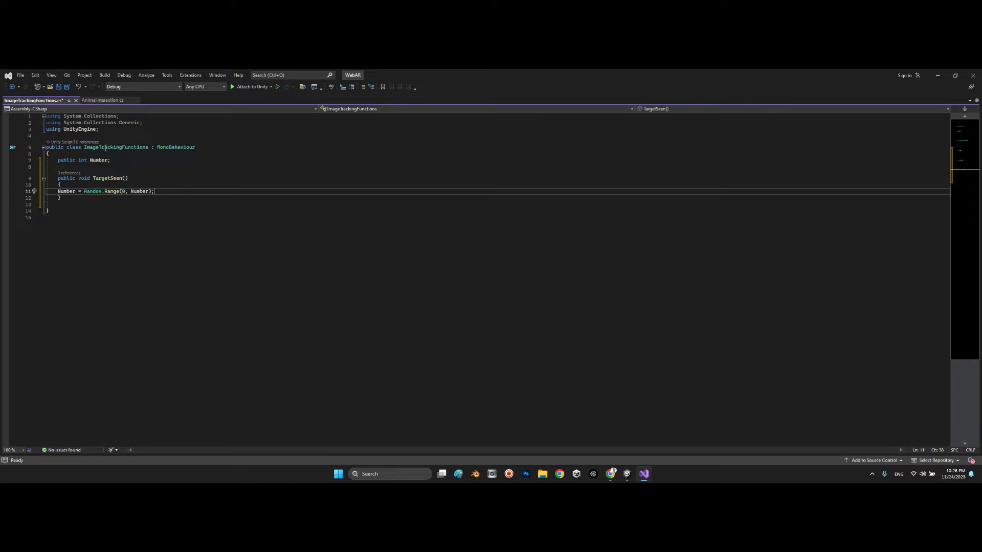
double_click(140, 192)
text(100)
click(58, 191)
Duplicate it as TargetNOTSeen() setting Number to 0, and save the script
drag(68, 200, 50, 172)
key(ctrl+c)
click(65, 204)
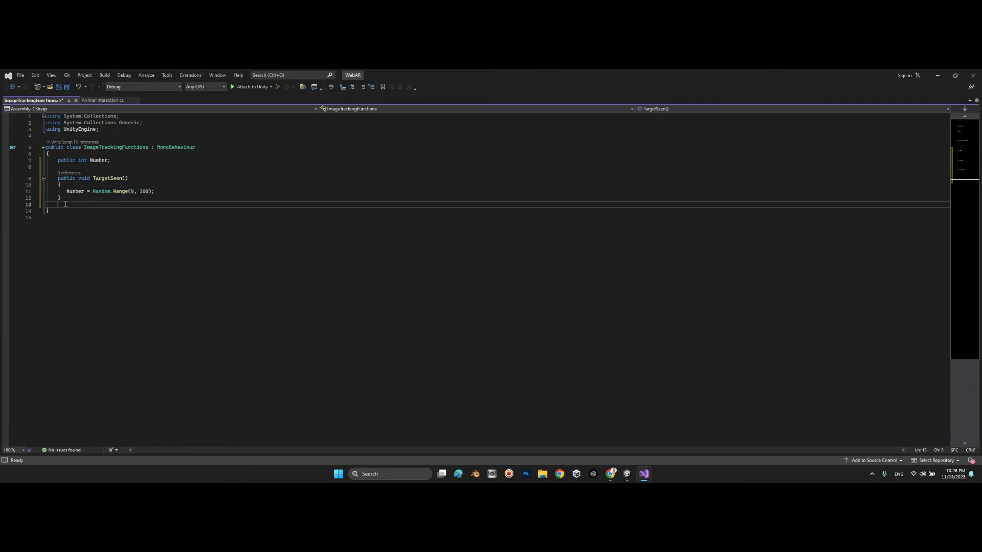
key(ctrl+v)
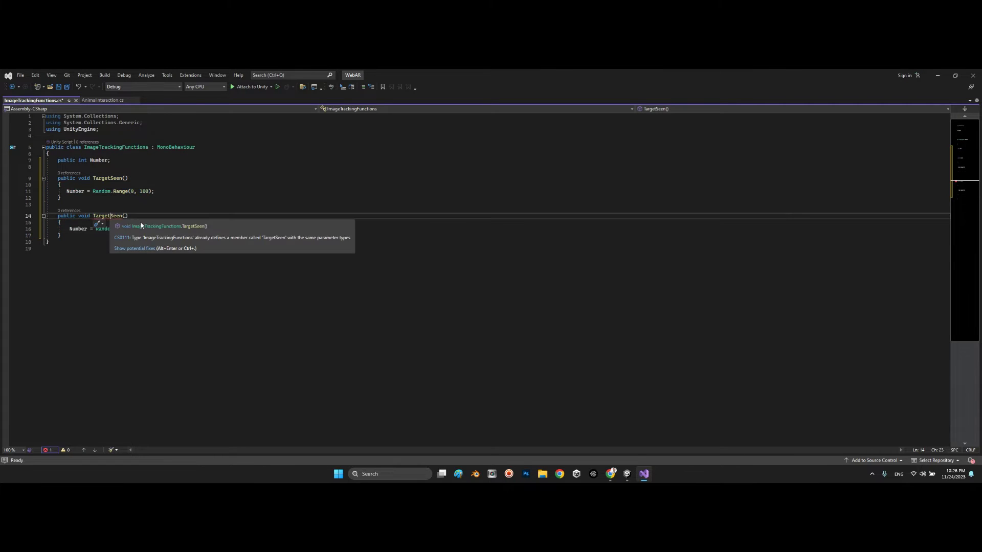
click(110, 216)
text(NOT)
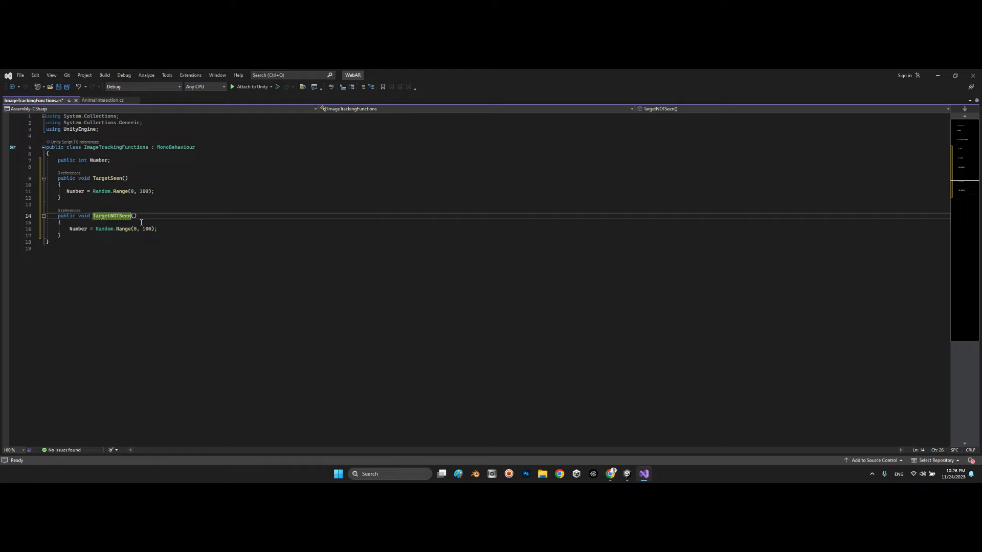
drag(97, 228, 153, 229)
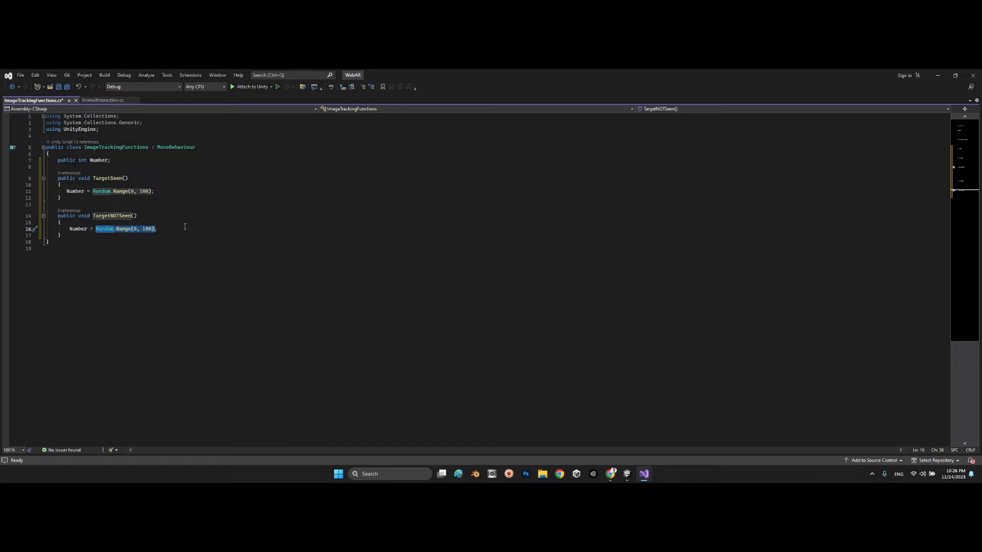
text(0;)
key(ctrl+s)
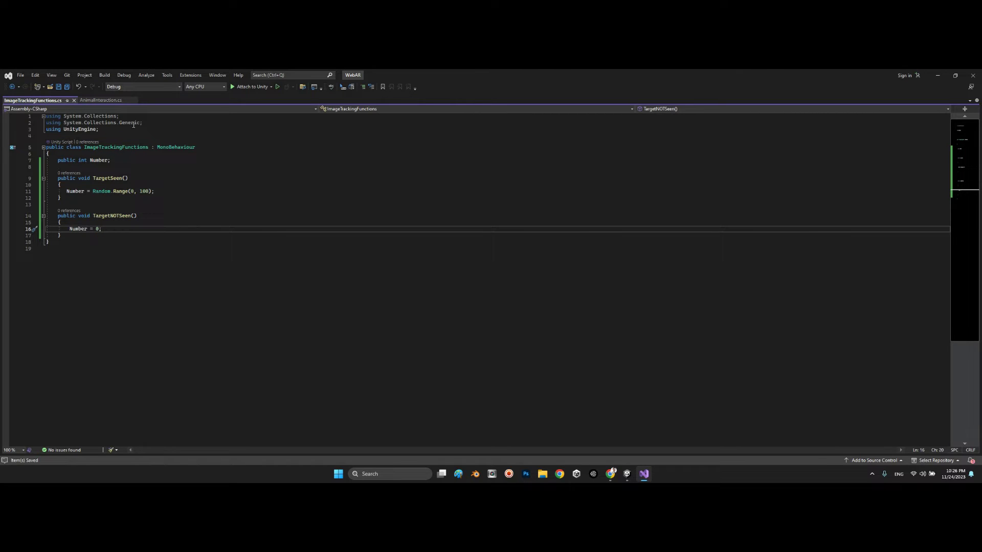
Close AnimalInteraction.cs and review the TargetSeen, TargetNOTSeen and Number = 0 lines
click(131, 100)
drag(63, 178, 129, 179)
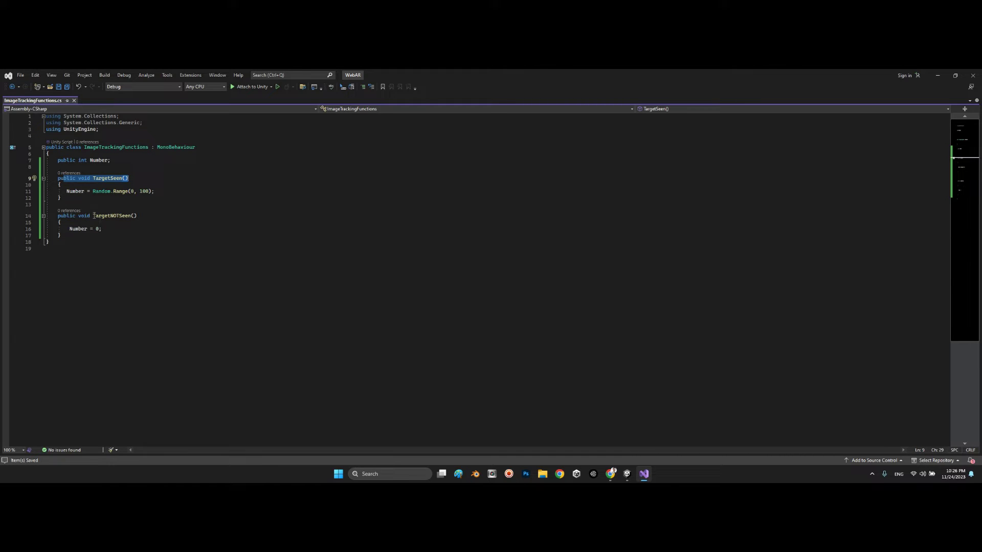
drag(85, 215, 147, 215)
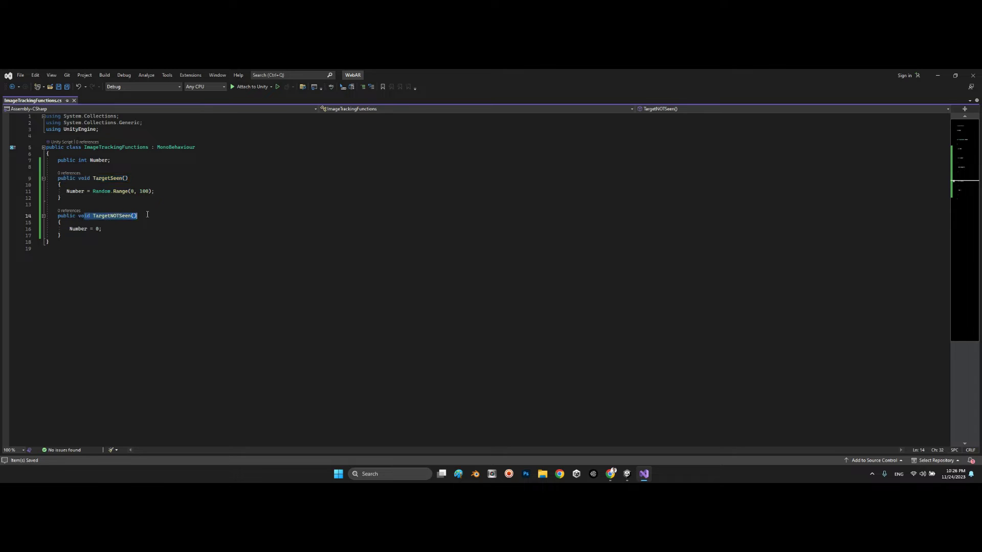
drag(69, 229, 110, 229)
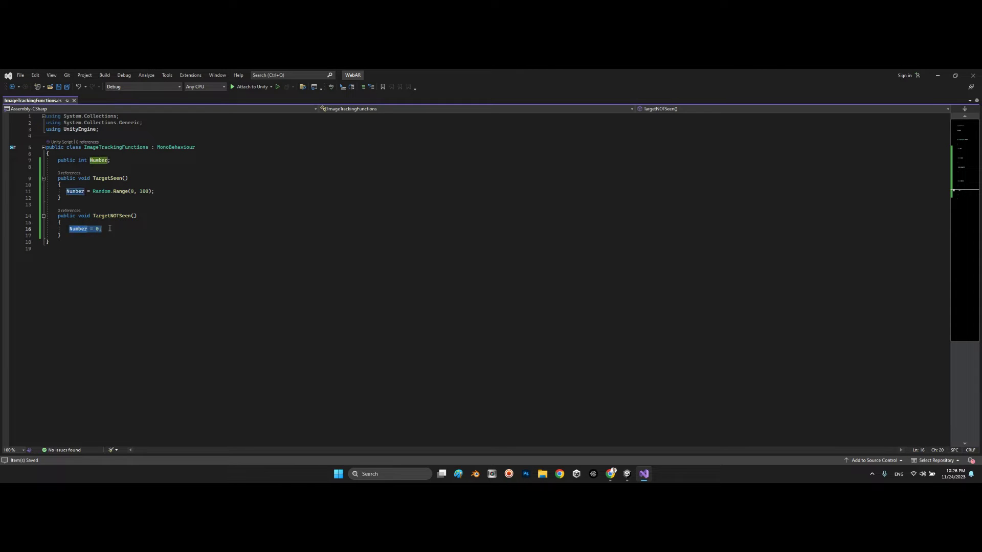
click(78, 168)
Declare a public TextMesh txt field below Number
key(Return)
key(Return)
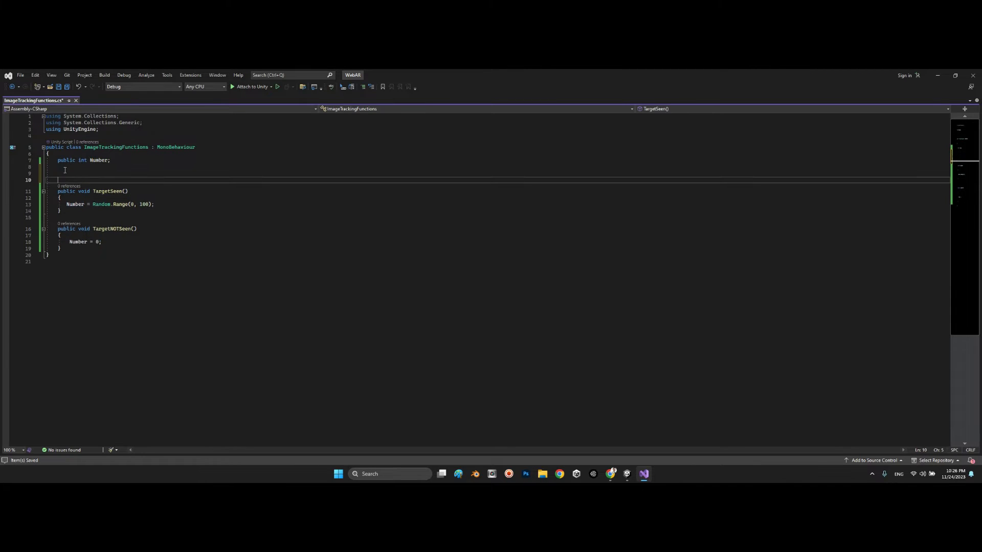
click(78, 167)
text(publi)
key(Escape)
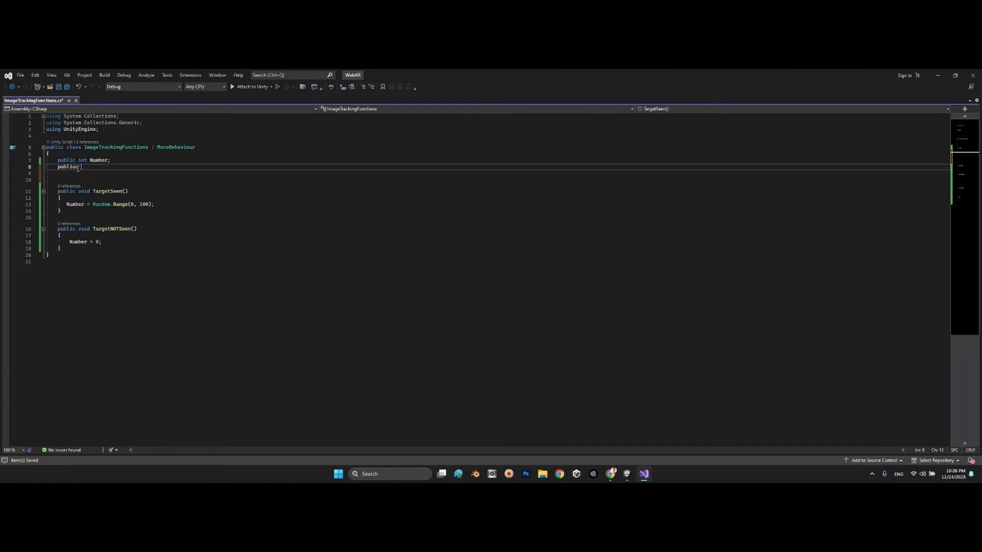
text(c TextMesh txt;)
In TargetSeen, add txt.text = "Number : " + Number;
click(169, 205)
key(Return)
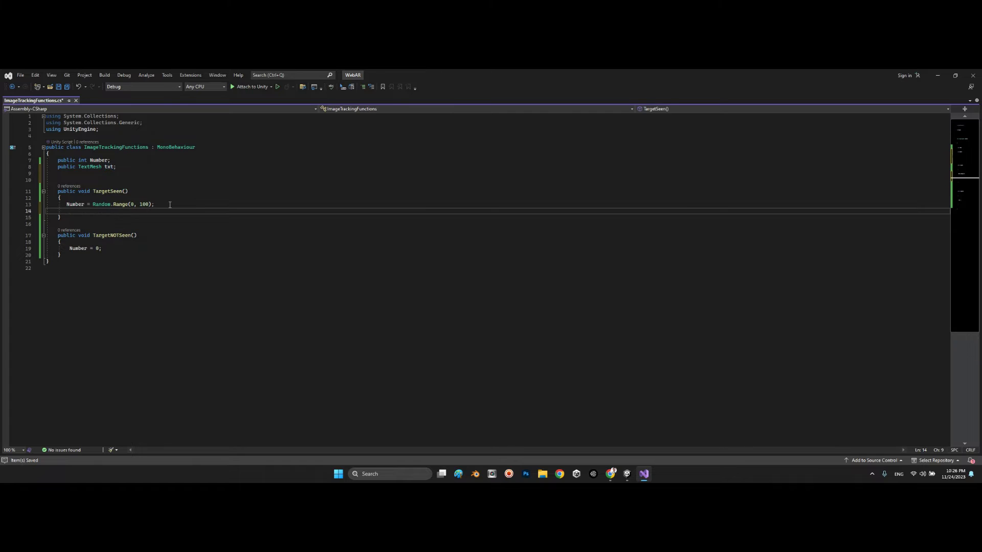
text(txt.te)
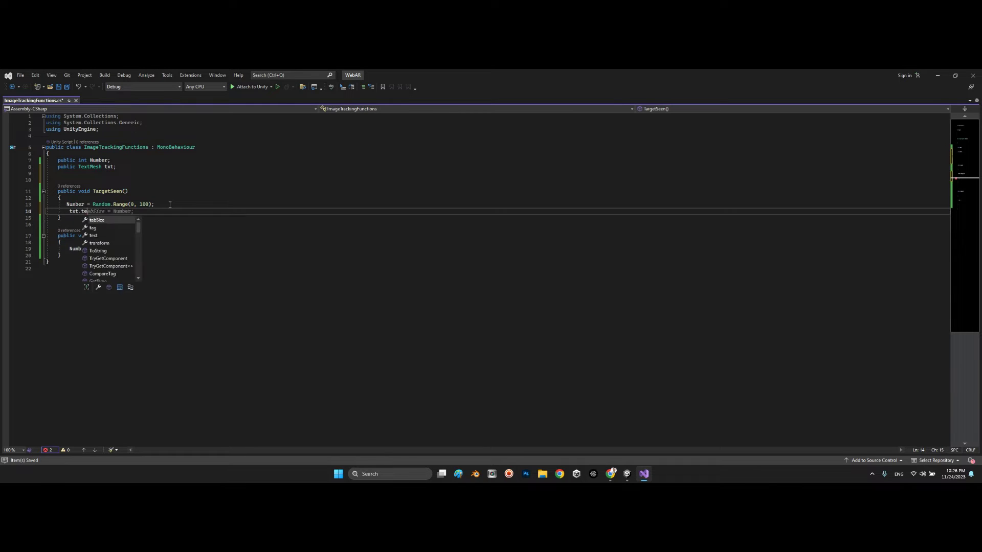
text(xt =)
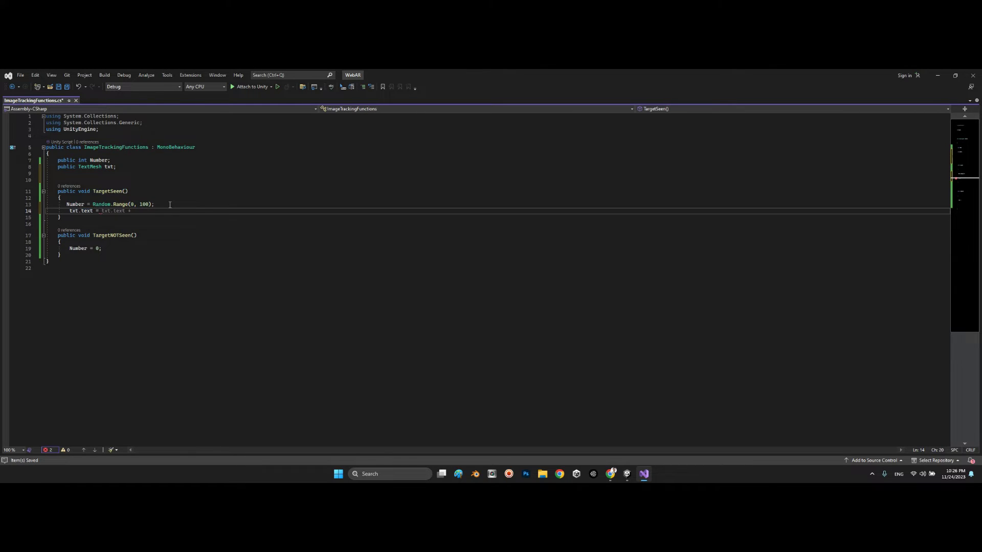
key(Tab)
double_click(74, 204)
key(ctrl+c)
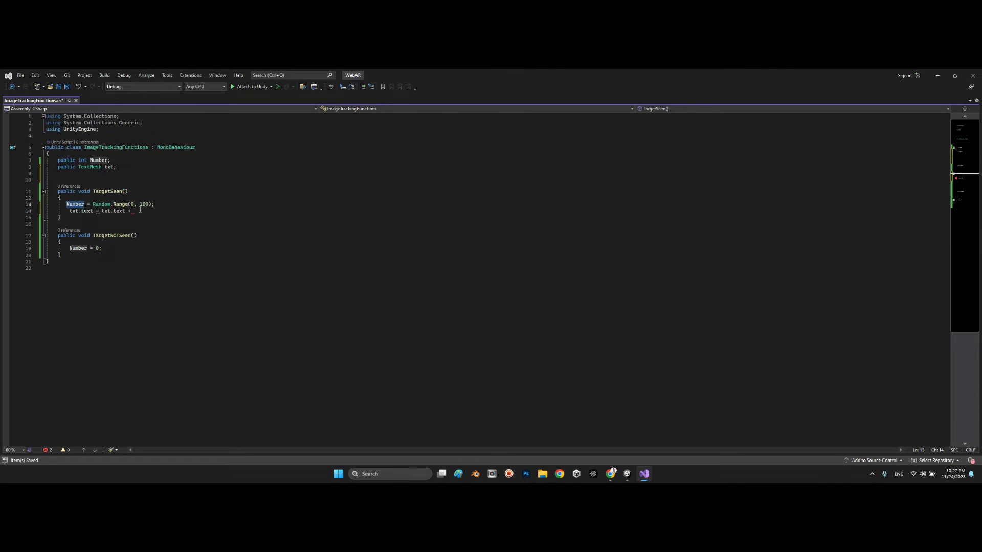
click(160, 211)
key(ctrl+v)
text(;)
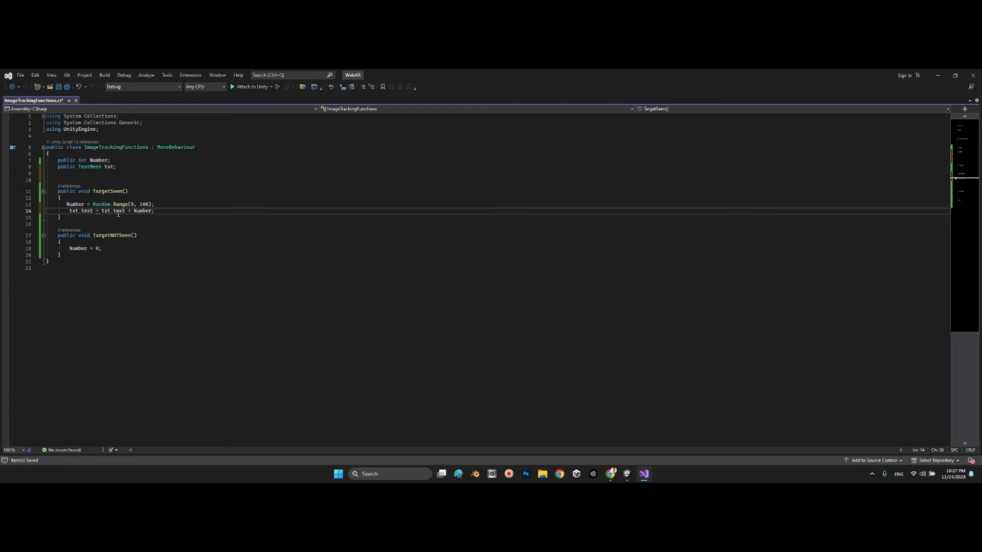
double_click(119, 210)
key(BackSpace)
key(BackSpace)
key(BackSpace)
key(BackSpace)
key(BackSpace)
text("Number)
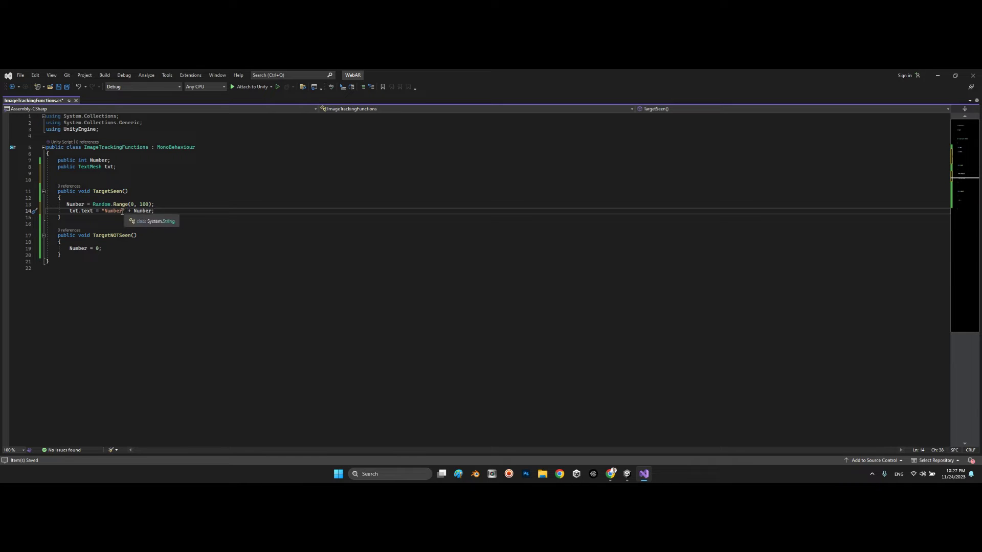
text( :)
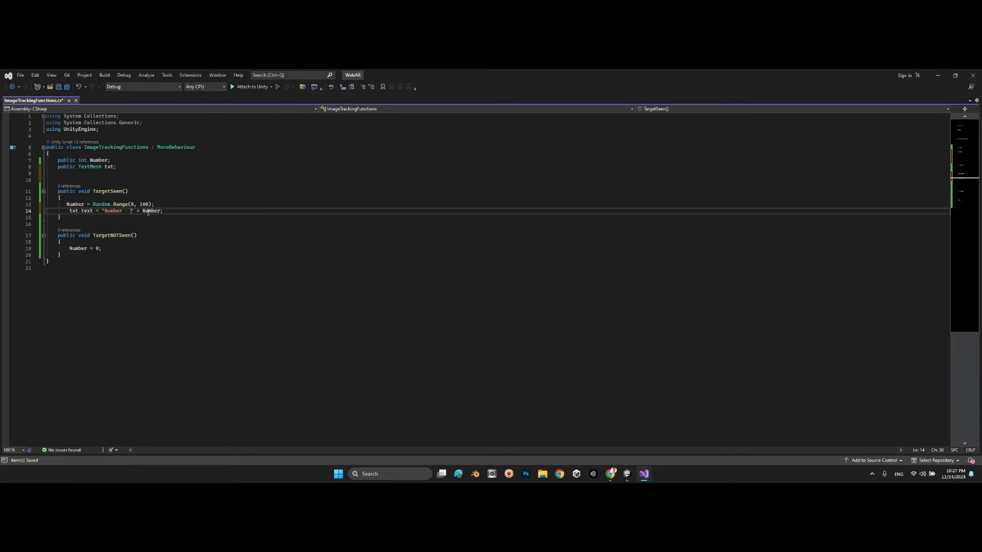
Copy the txt.text assignment into TargetNOTSeen after Number = 0, and save
click(67, 211)
drag(169, 211, 11, 209)
key(ctrl+c)
click(102, 247)
key(Return)
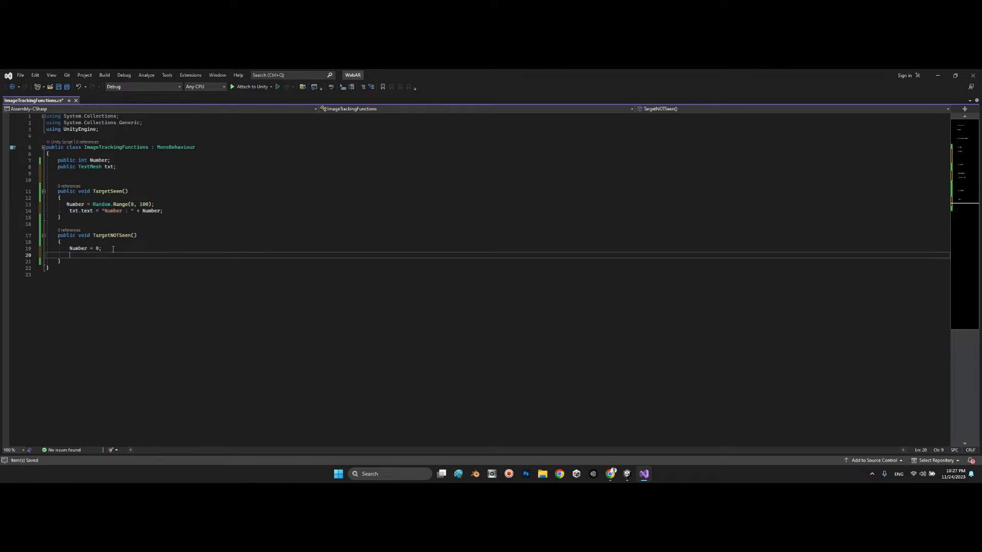
key(ctrl+v)
key(ctrl+s)
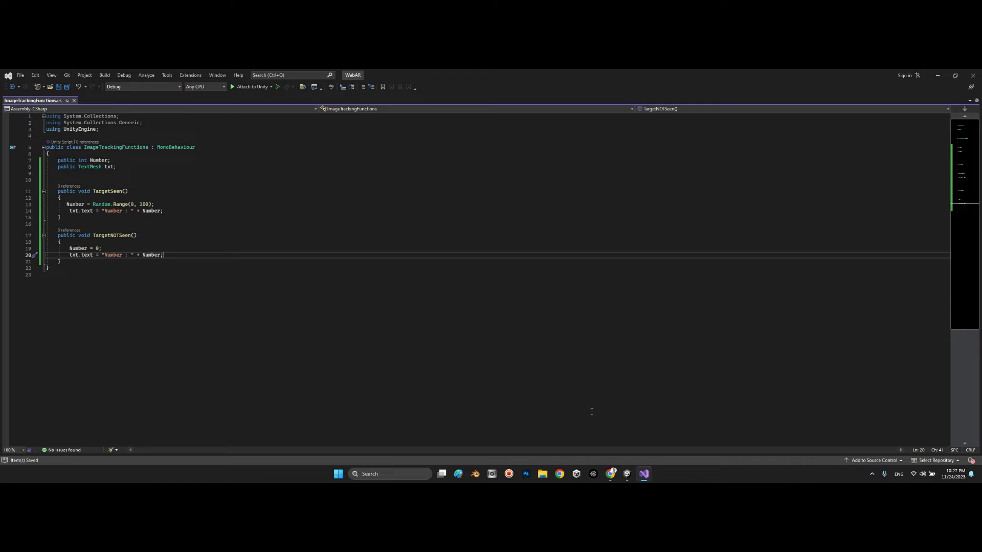
click(630, 474)
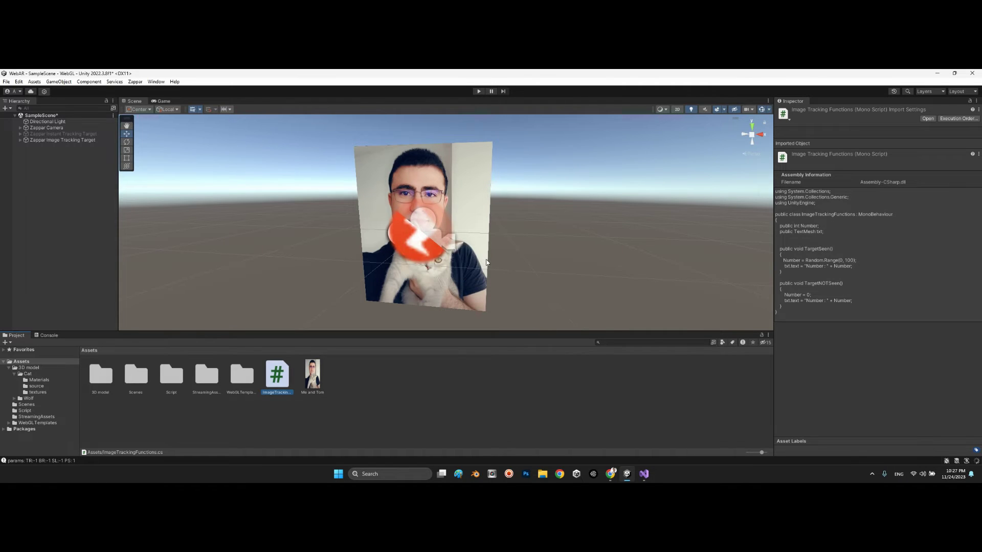
Drag the ImageTrackingFunctions script onto the Zappar Camera, exposing Number and Txt fields
click(36, 129)
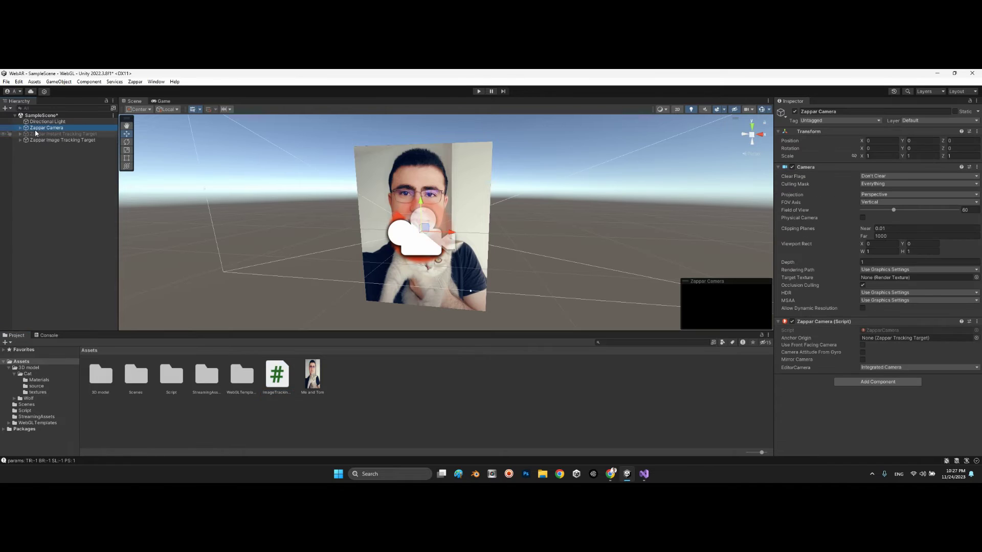
drag(277, 375, 892, 440)
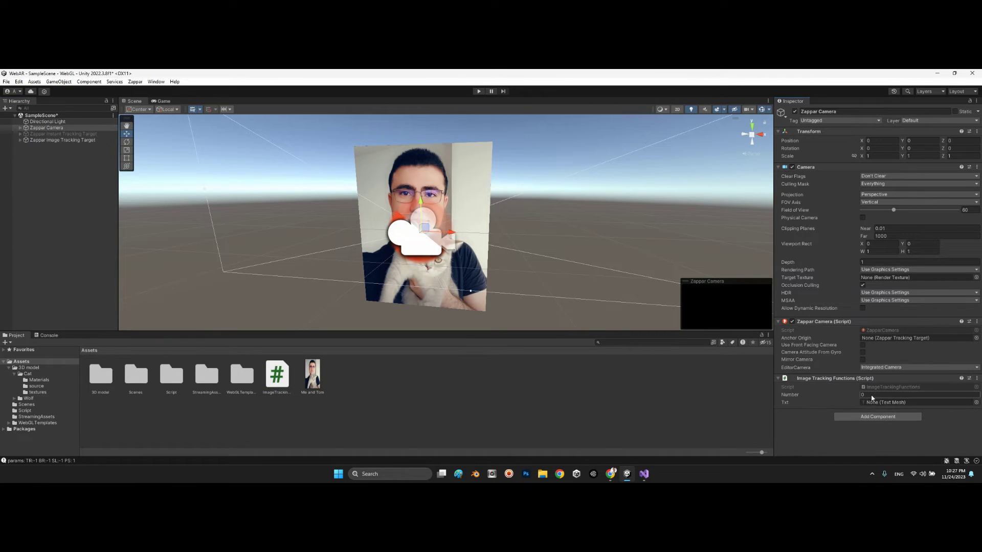
click(40, 139)
click(20, 139)
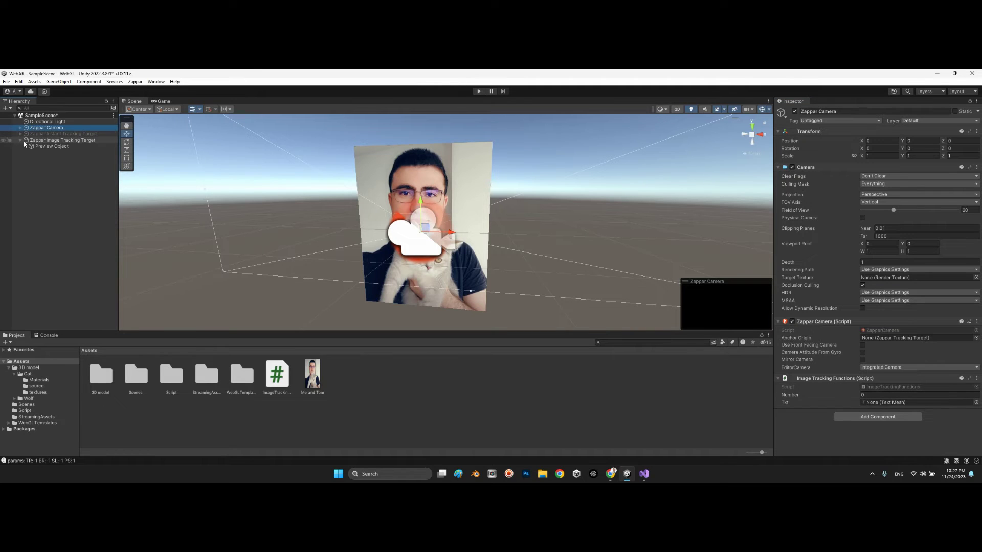
Add a legacy Text Mesh under the Zappar Image Tracking Target with font size 500
right_click(35, 143)
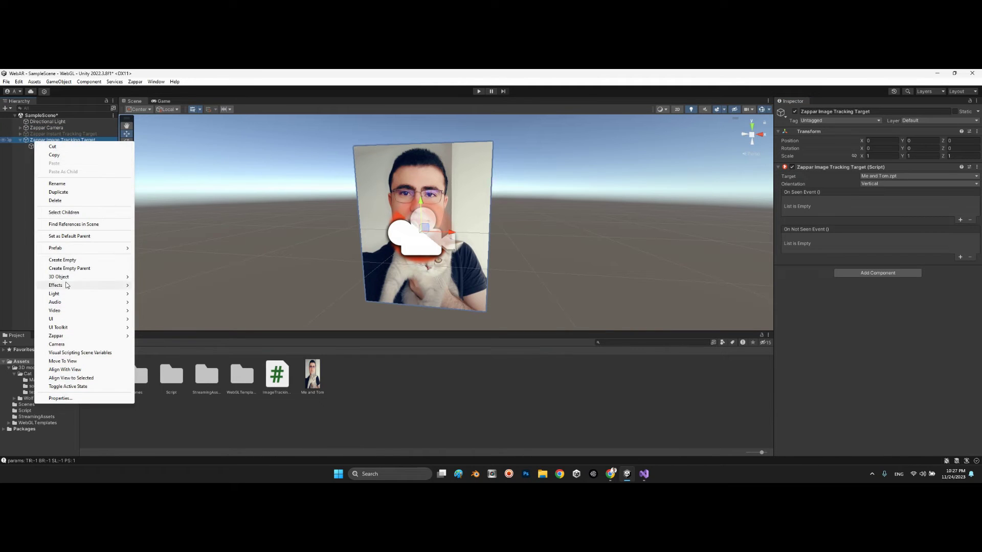
mouse_move(67, 280)
mouse_move(164, 340)
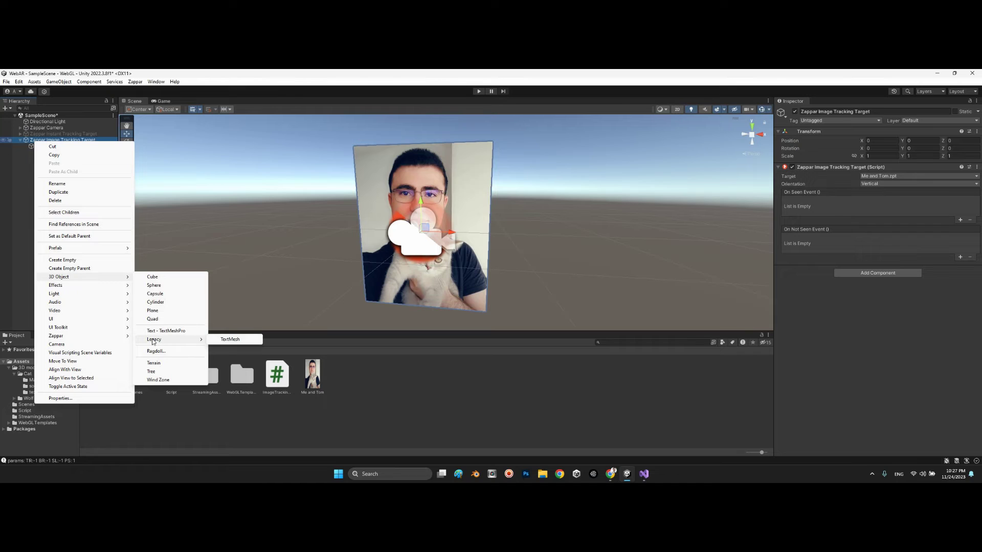
click(230, 340)
scroll(338, 284, up, 2)
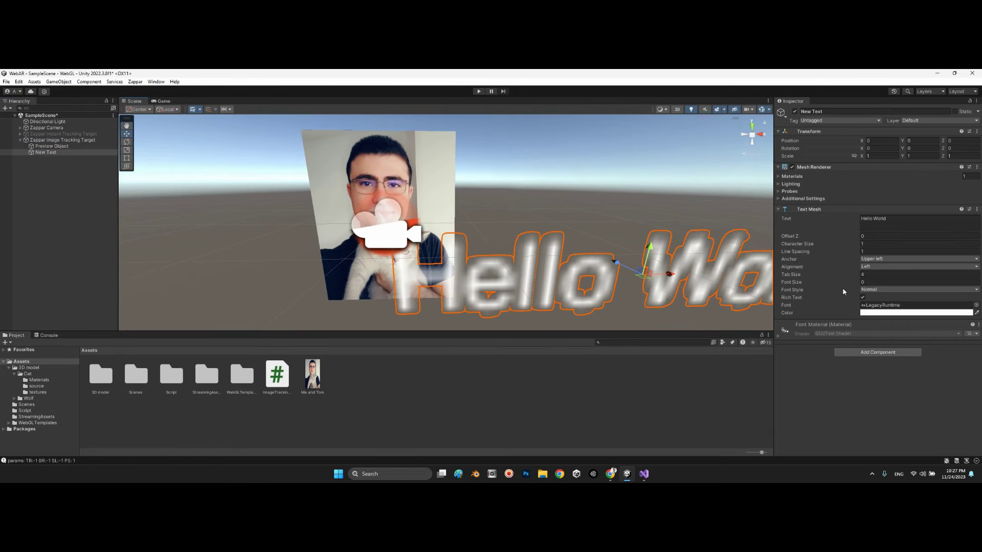
click(862, 283)
text(500)
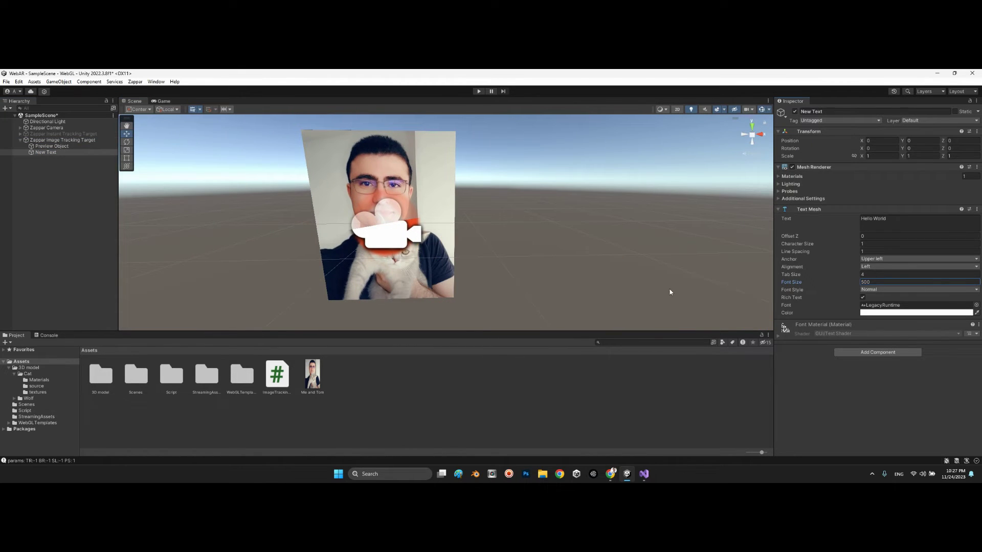
Set the text's anchor to Middle center
click(913, 266)
click(887, 275)
click(887, 258)
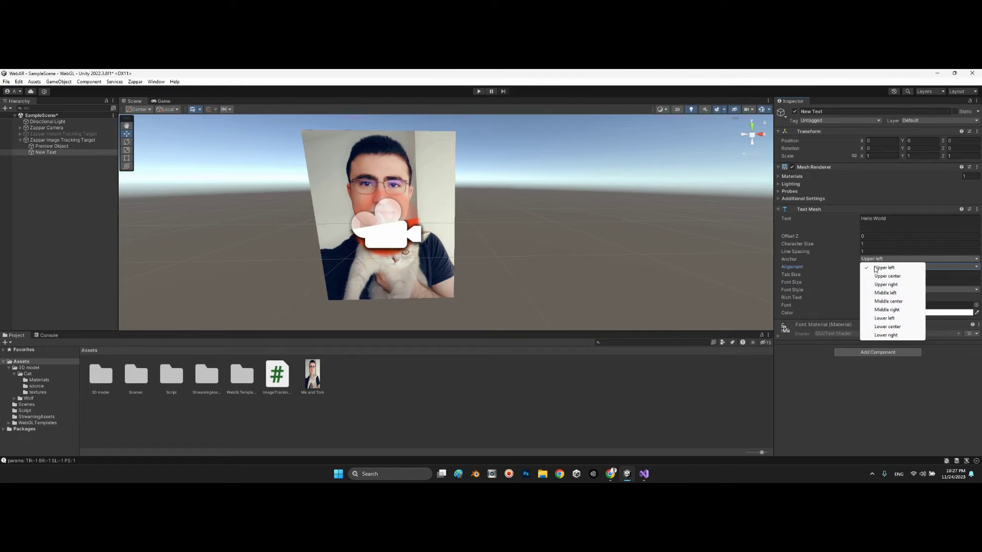
click(885, 293)
right_drag(546, 213, 609, 261)
click(891, 261)
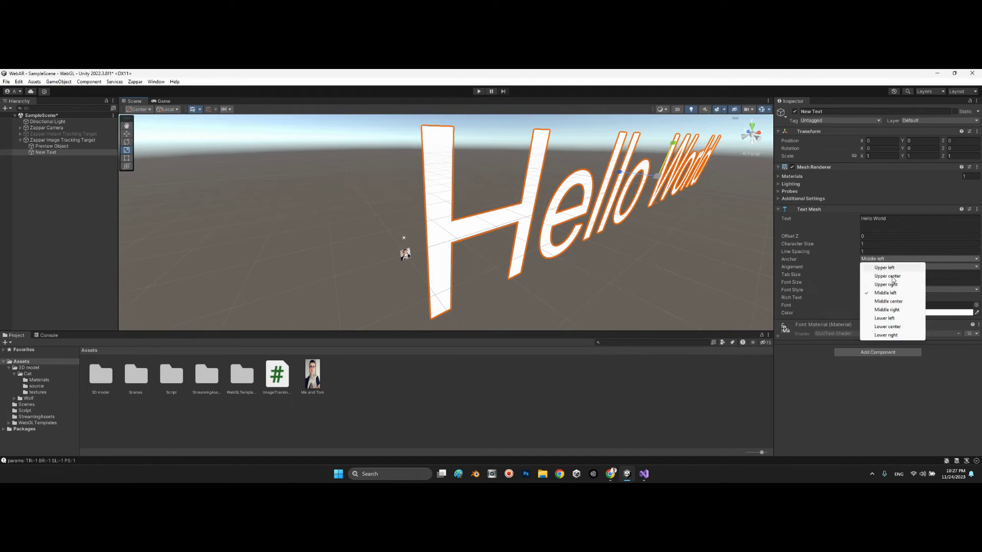
click(889, 301)
Scale the text to about 0.0022, move it to the image's upper right, and clear its content
drag(435, 244, 436, 287)
key(f)
scroll(466, 222, down, 5)
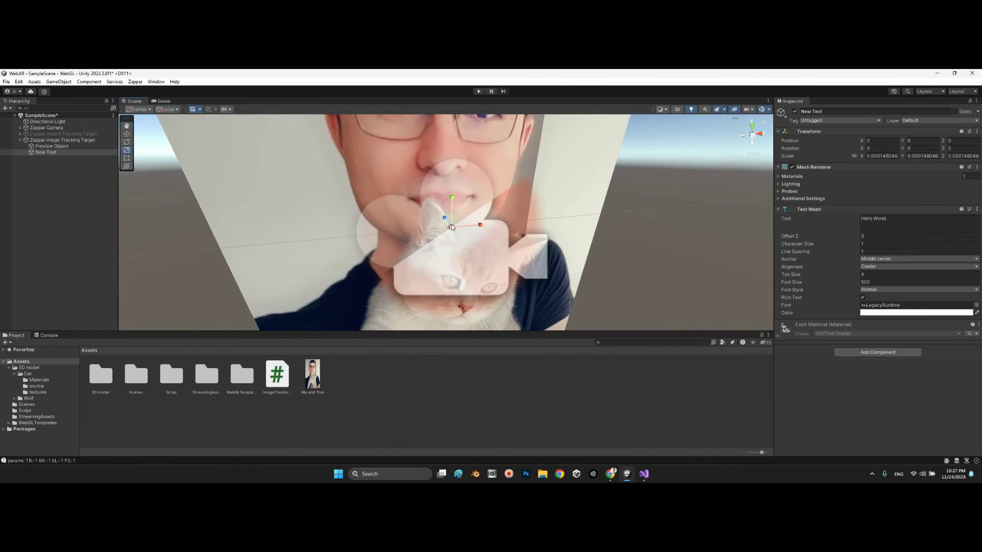
drag(449, 219, 538, 162)
key(w)
click(894, 225)
click(894, 225)
double_click(877, 221)
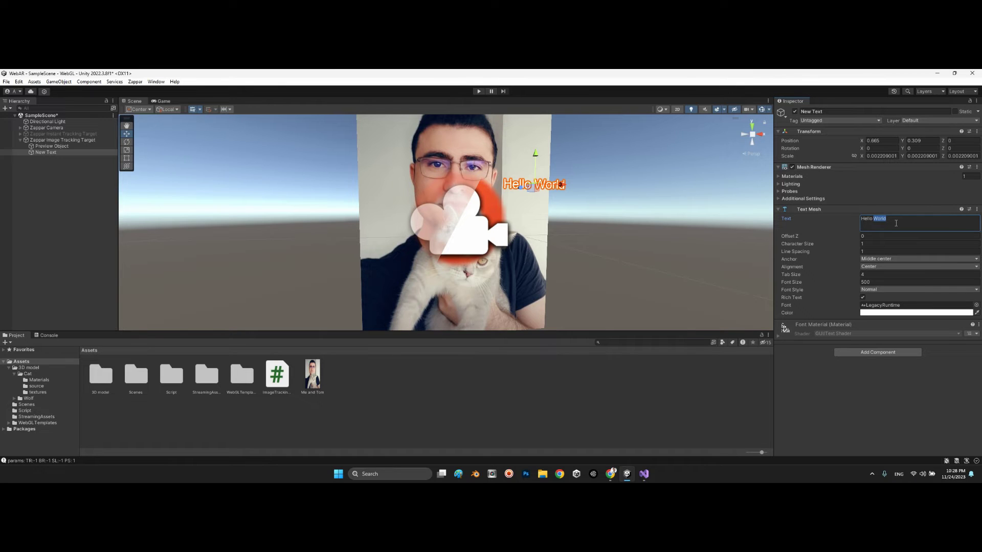
key(BackSpace)
key(BackSpace)
key(BackSpace)
key(BackSpace)
key(BackSpace)
key(BackSpace)
key(BackSpace)
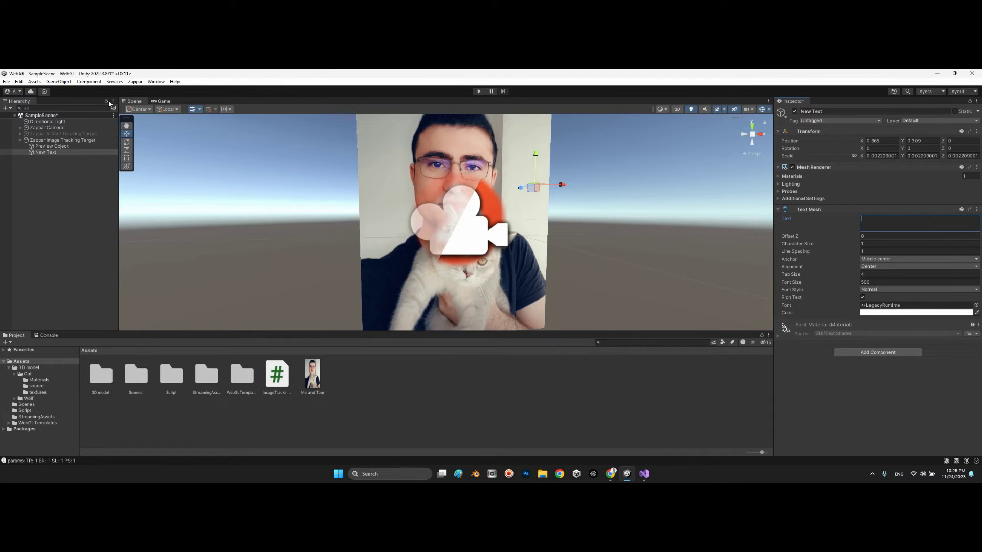
Assign New Text to the Zappar Camera script's Txt field
click(61, 140)
click(46, 127)
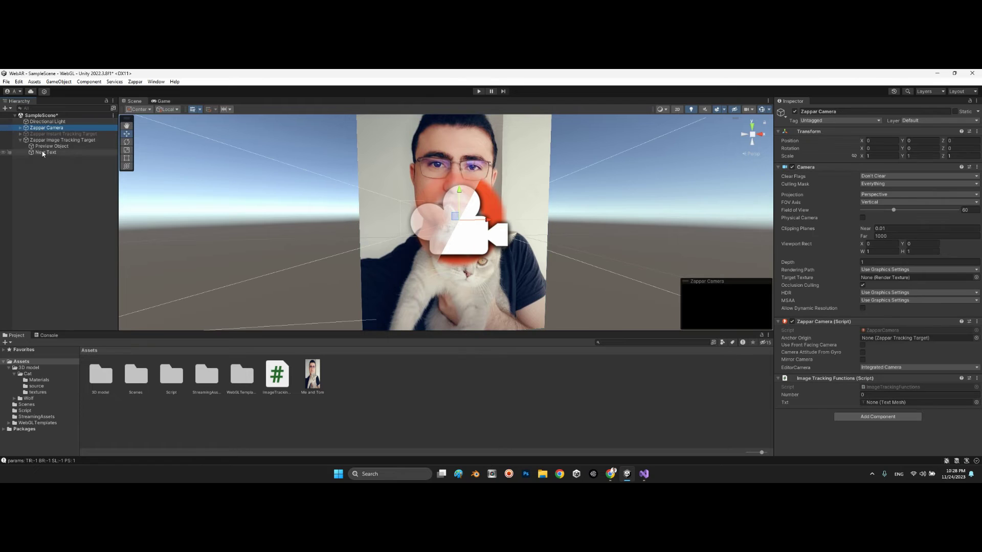
drag(43, 153, 880, 404)
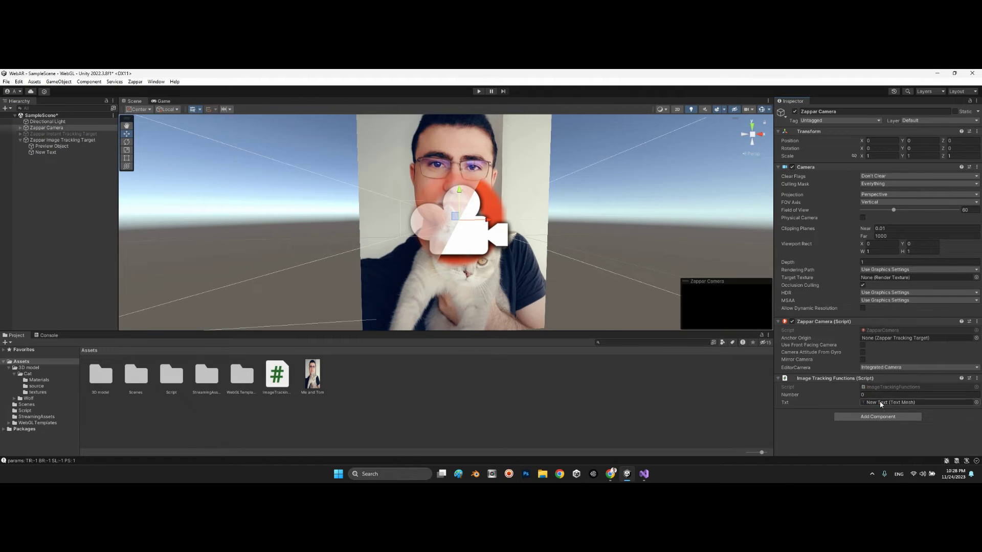
click(53, 141)
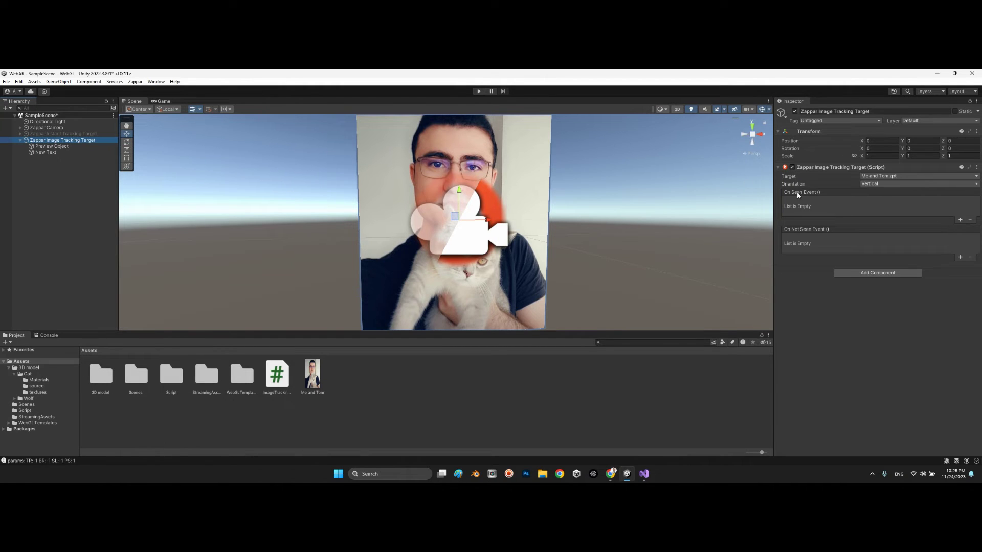
Make On Seen Event call ImageTrackingFunctions.TargetSeen on the Zappar Camera
click(960, 220)
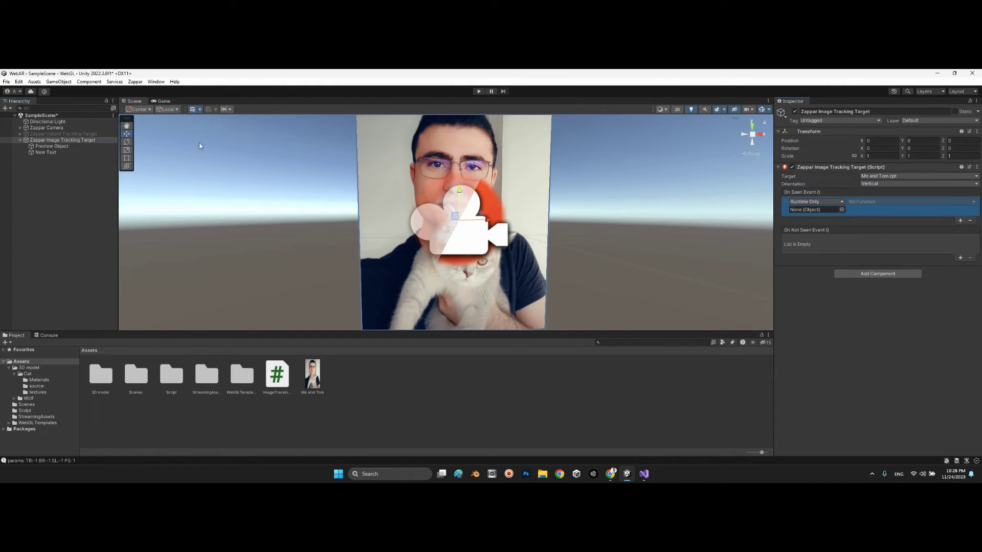
drag(41, 131, 815, 210)
click(876, 202)
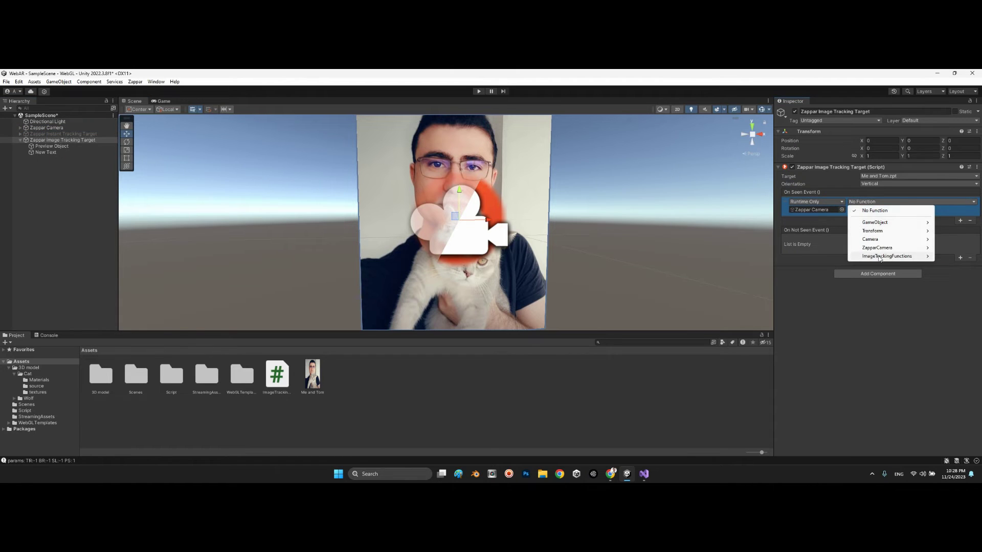
mouse_move(879, 259)
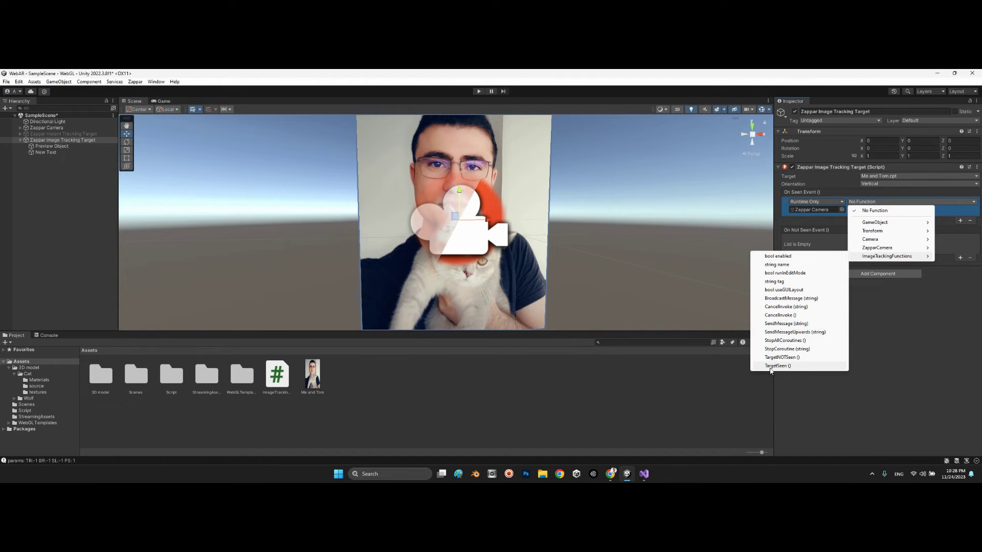
click(777, 366)
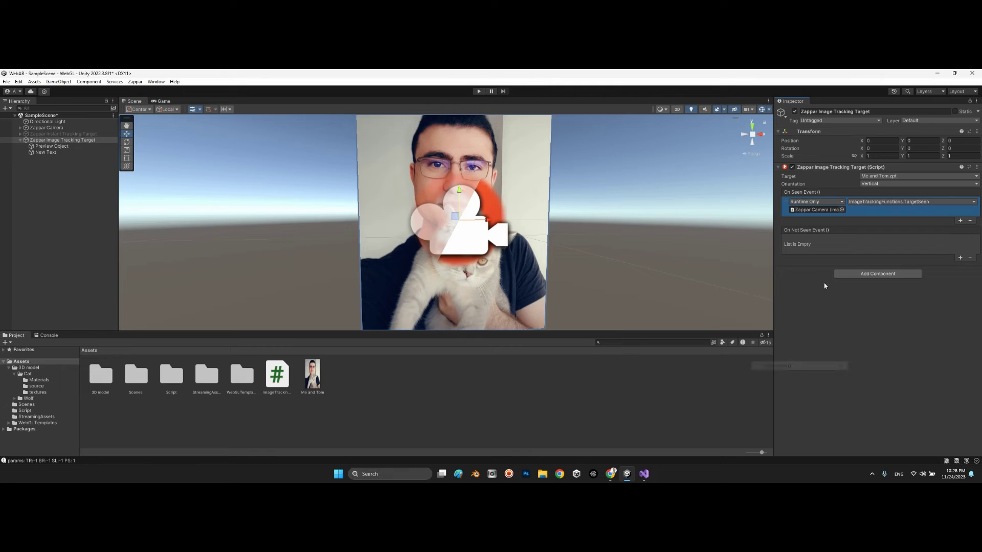
Add an On Not Seen entry calling the Zappar Camera's ImageTrackingFunctions.TargetNOTSeen
click(961, 258)
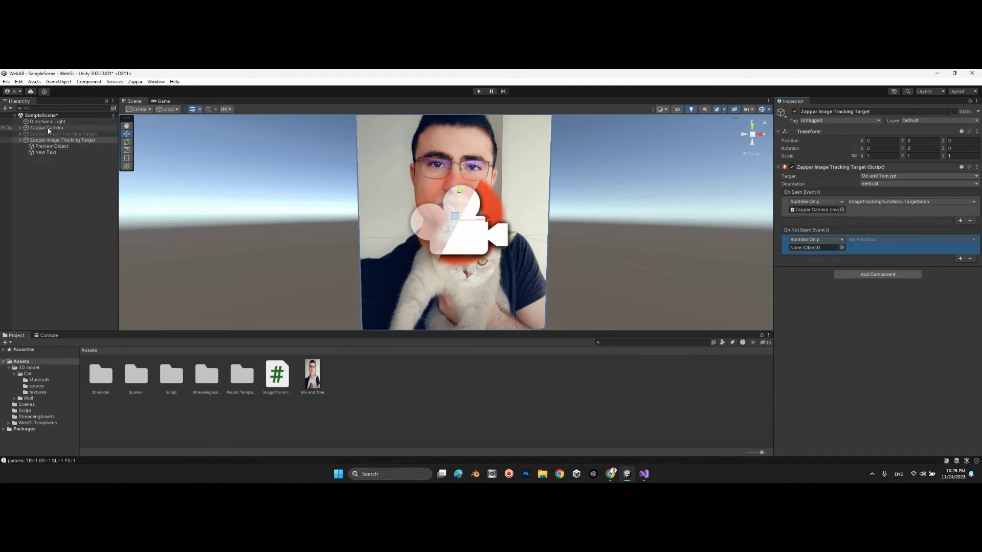
drag(49, 129, 813, 248)
click(867, 240)
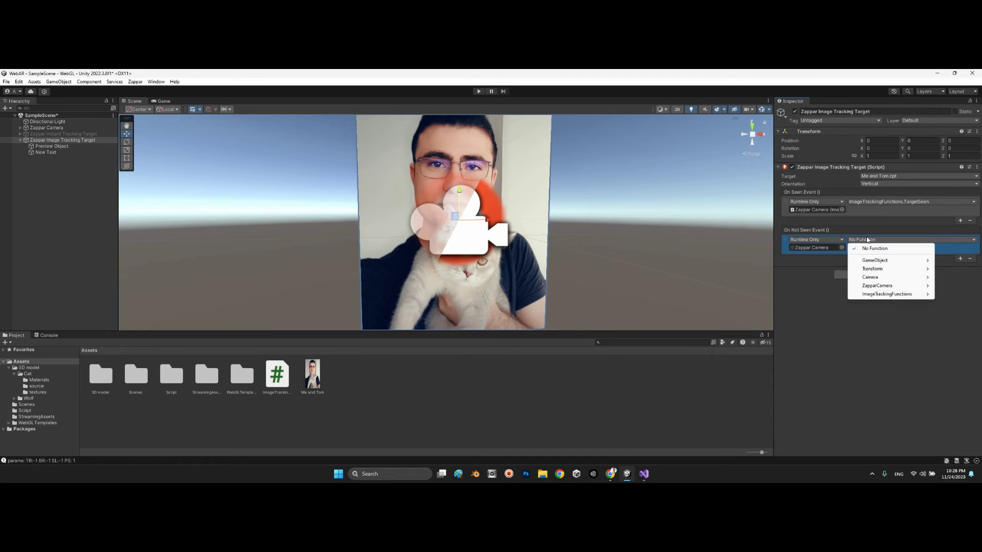
mouse_move(890, 294)
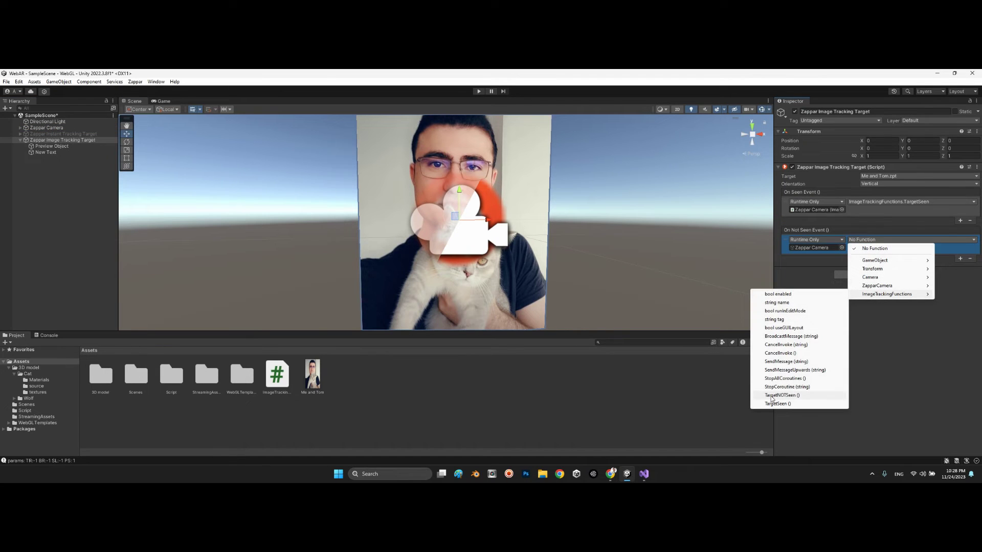
click(782, 396)
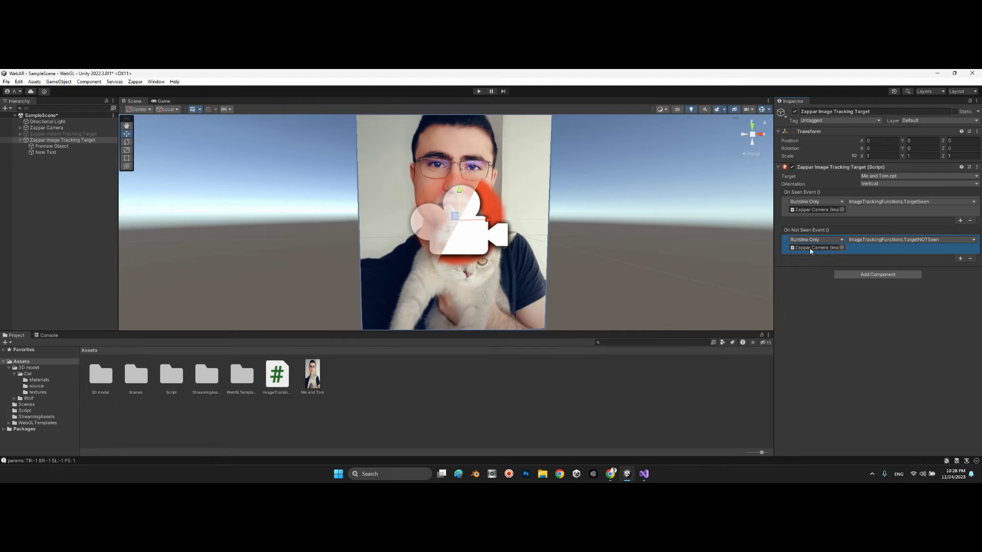
Place the cat FBX from 3D model/Cat/source under Zappar Image Tracking Target
double_click(101, 386)
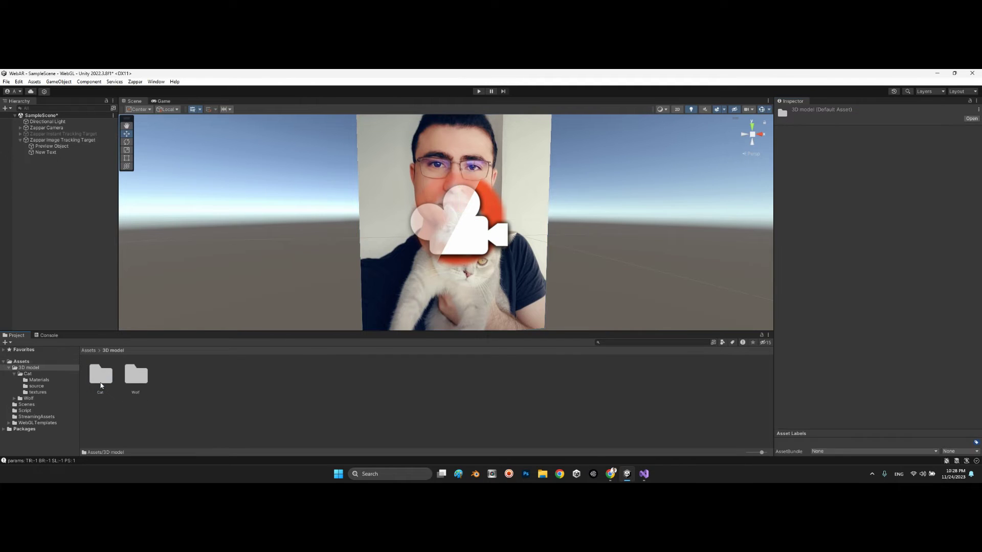
double_click(135, 376)
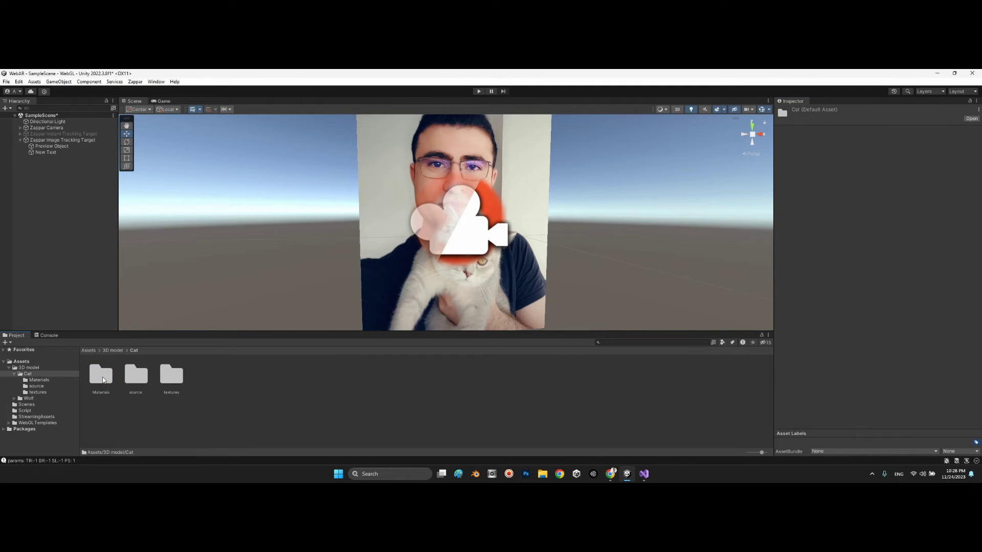
double_click(134, 377)
alt+drag(332, 234, 286, 255)
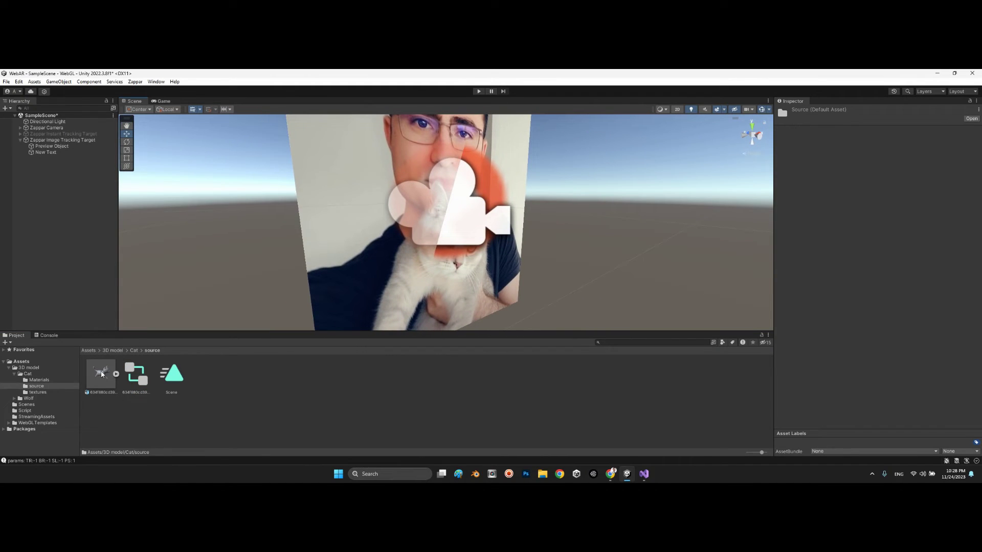
drag(101, 374, 40, 145)
alt+drag(388, 205, 414, 194)
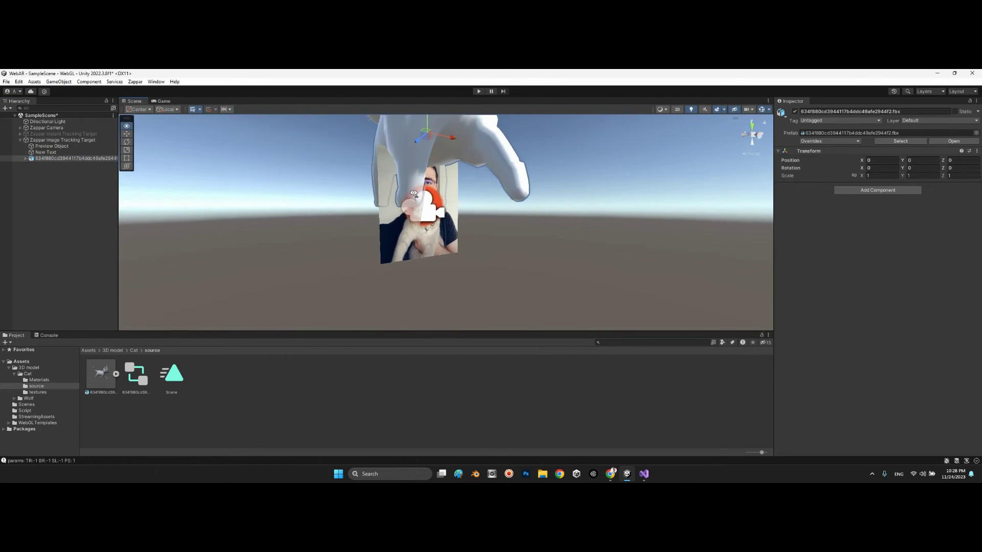
Shrink the cat to about a tenth of its size and lower it onto the photo
key(r)
drag(449, 154, 455, 199)
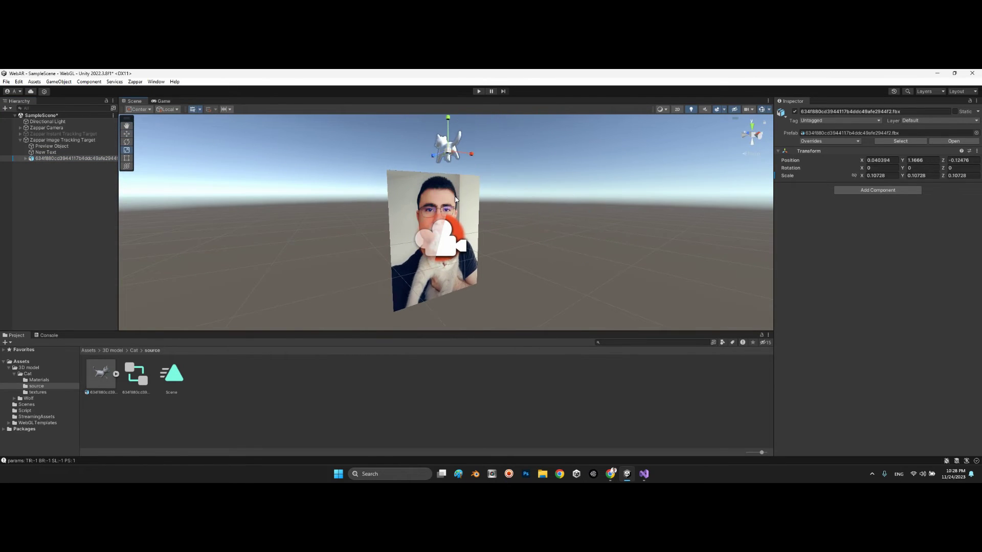
key(w)
drag(448, 130, 450, 266)
alt+drag(481, 260, 465, 247)
scroll(490, 259, up, 5)
key(e)
scroll(410, 266, up, 3)
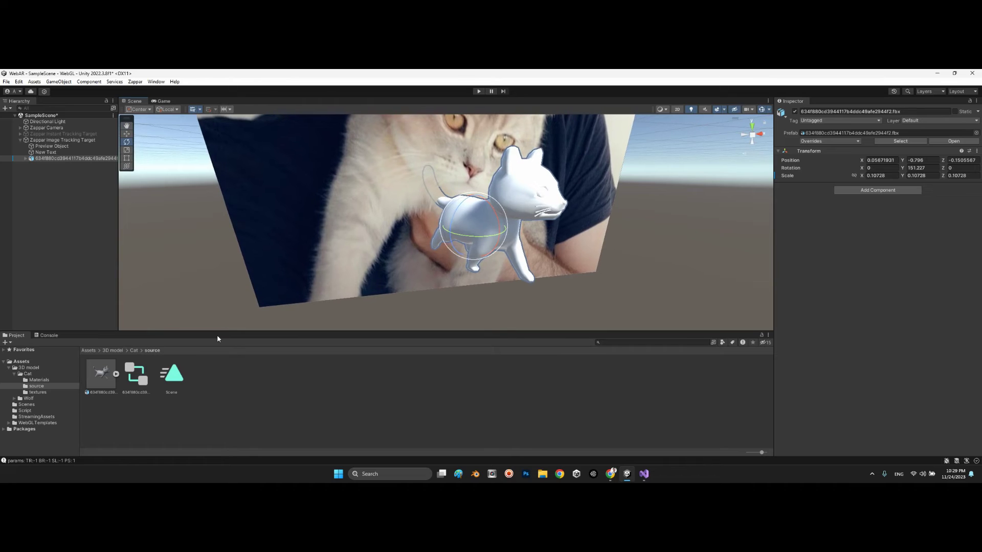
Attach the Scene animation clip to the cat model
click(173, 374)
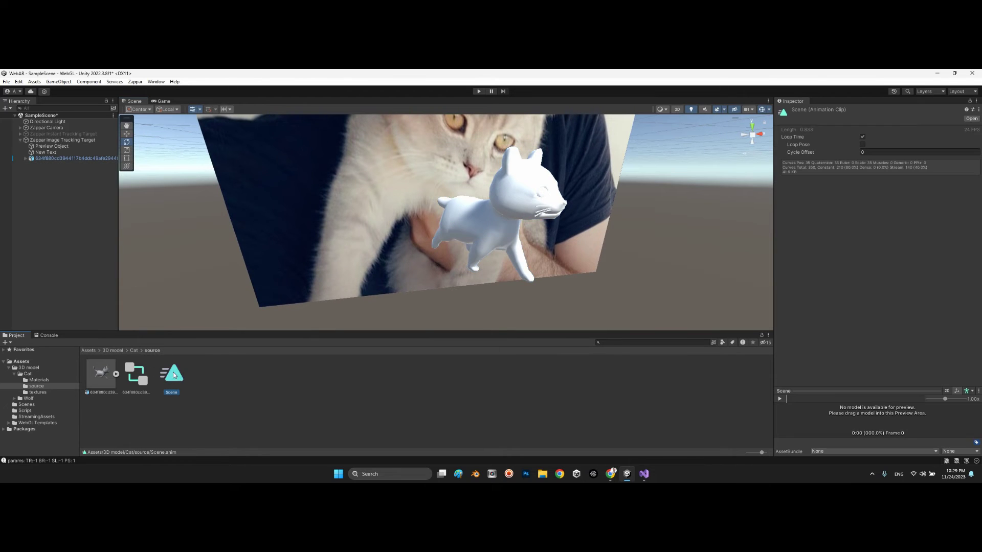
click(42, 159)
drag(175, 380, 822, 283)
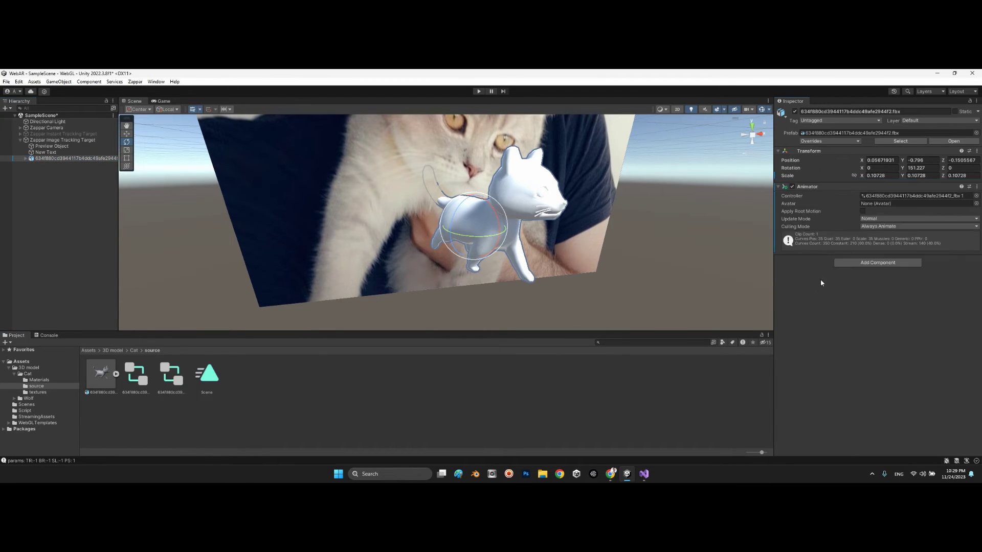
click(206, 376)
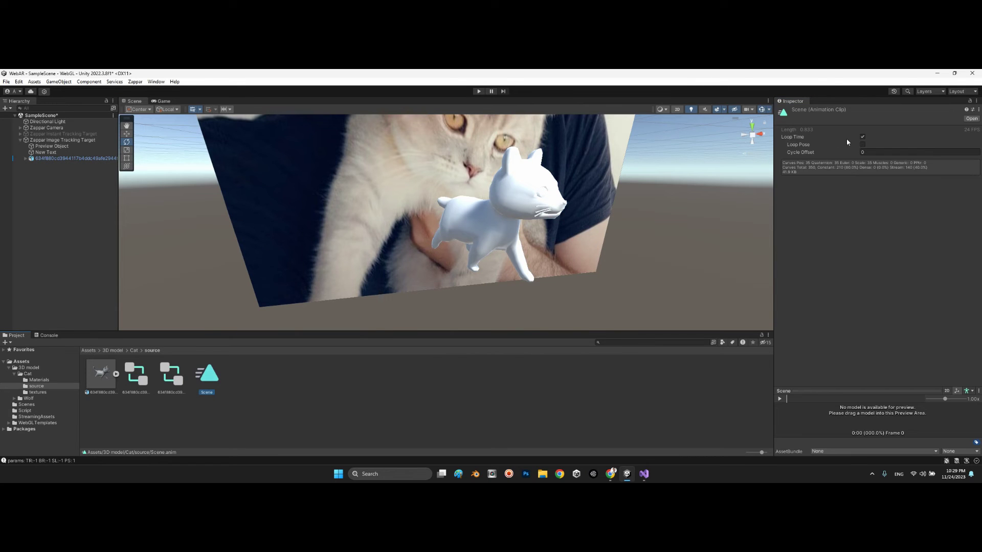
Apply the yellow cat material from the Materials folder to the model
click(132, 351)
double_click(100, 374)
drag(101, 373, 512, 227)
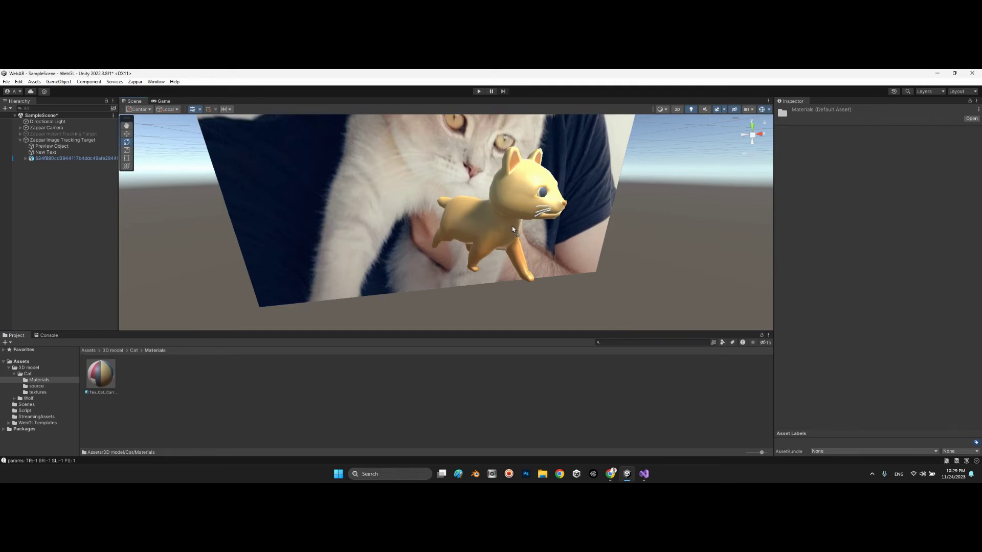
Review the Toon Cat FREE Sketchfab page in Chrome, then return to Unity's photo view
click(610, 474)
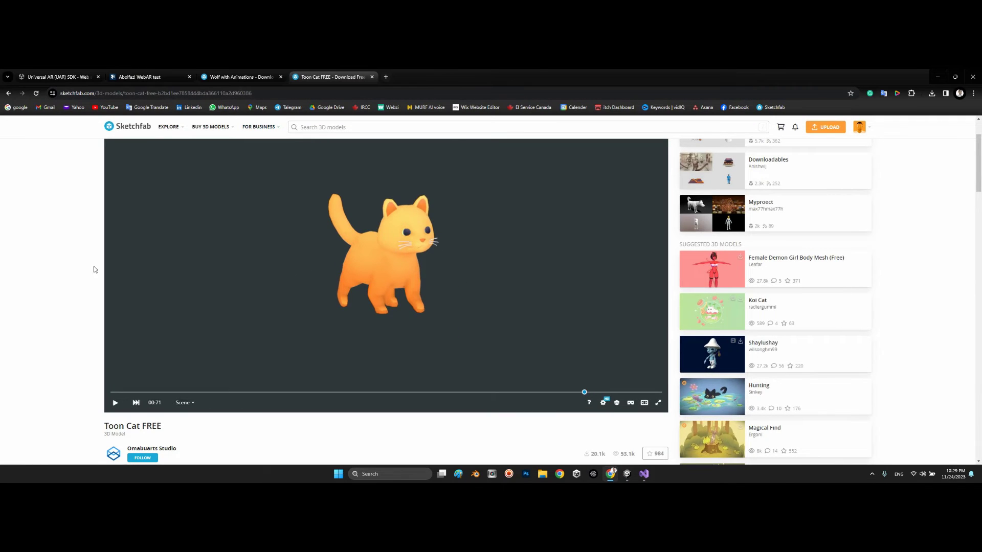
scroll(152, 317, down, 2)
scroll(215, 339, down, 2)
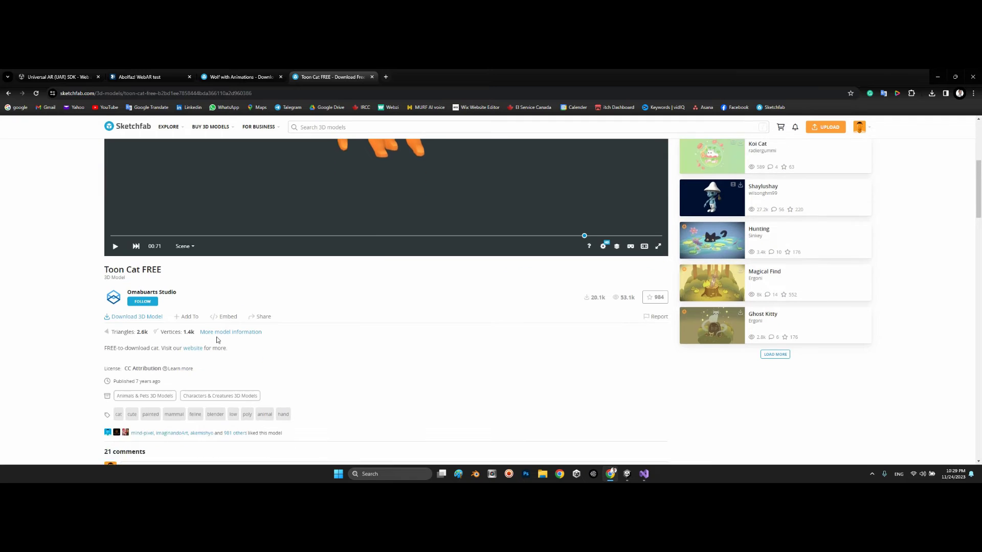
scroll(215, 340, up, 4)
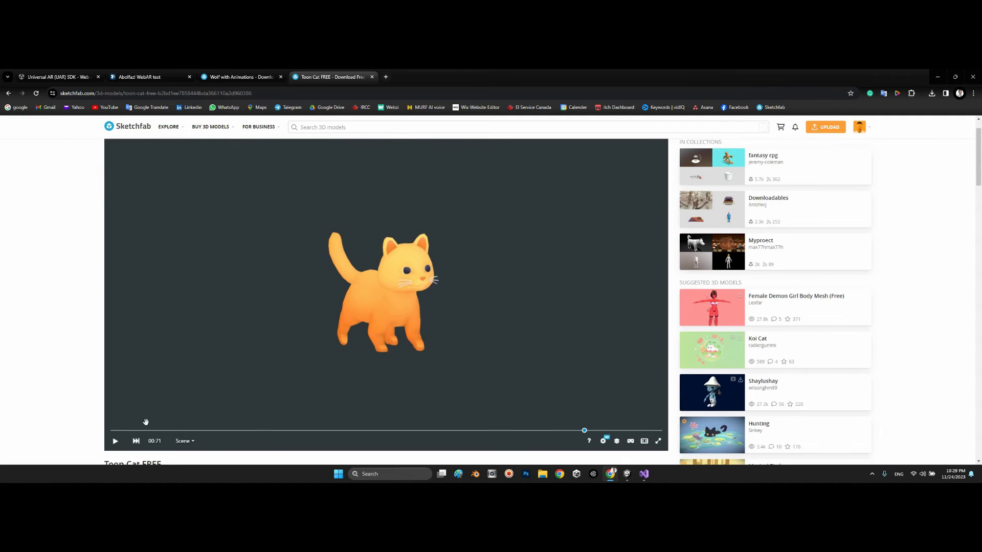
click(626, 474)
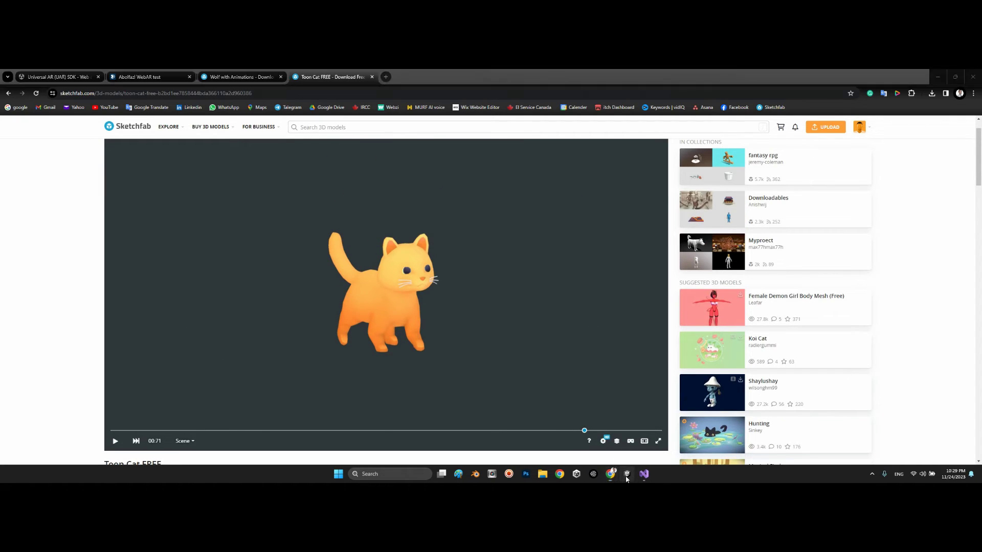
alt+drag(543, 190, 527, 167)
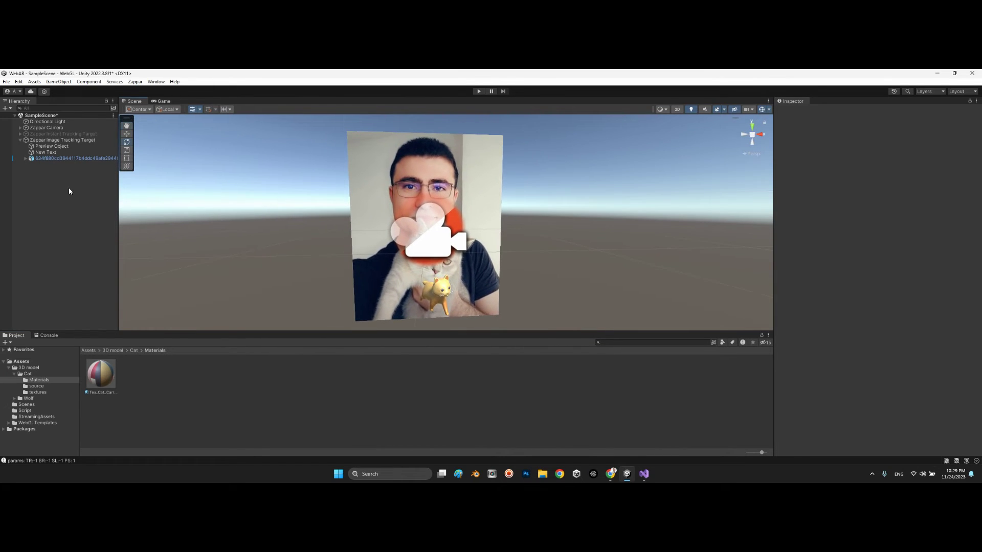
Check the tracking target and New Text, then reach Zappar > Editor > Update Project Settings To Publish
click(61, 140)
key(w)
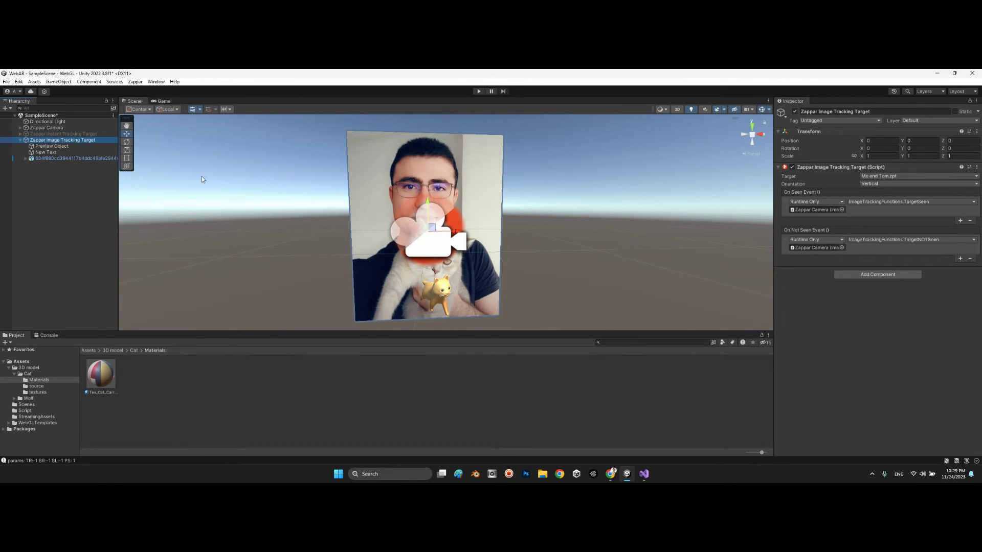
click(57, 152)
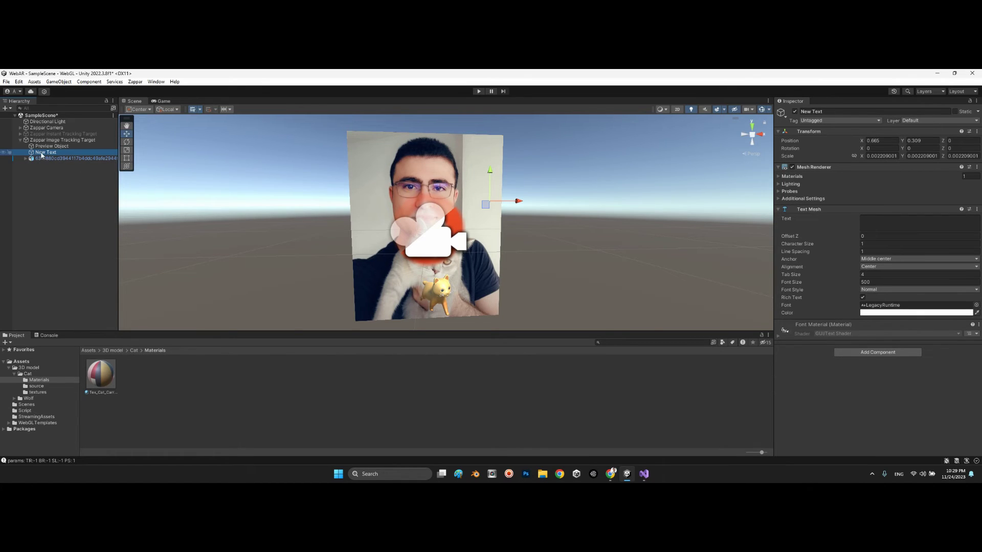
click(73, 265)
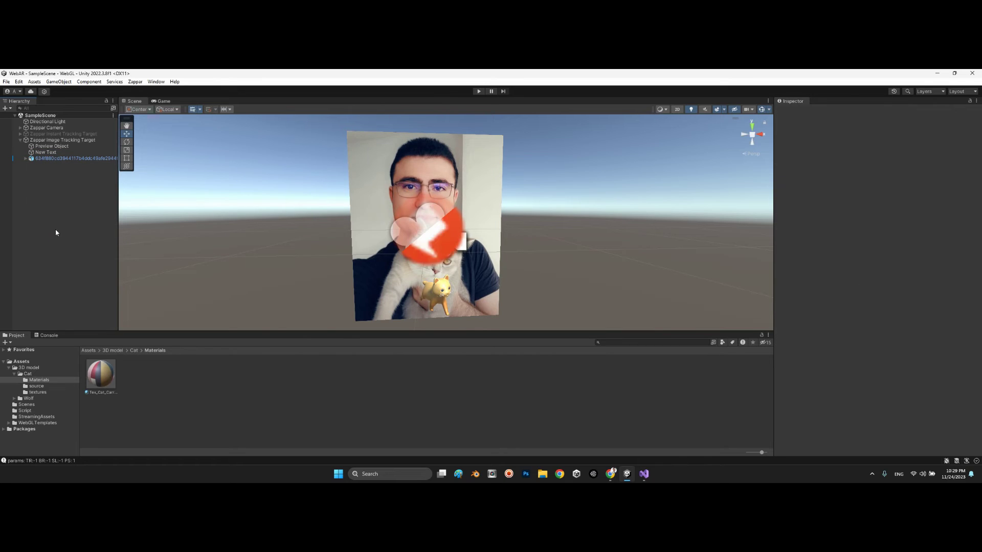
click(135, 82)
mouse_move(141, 93)
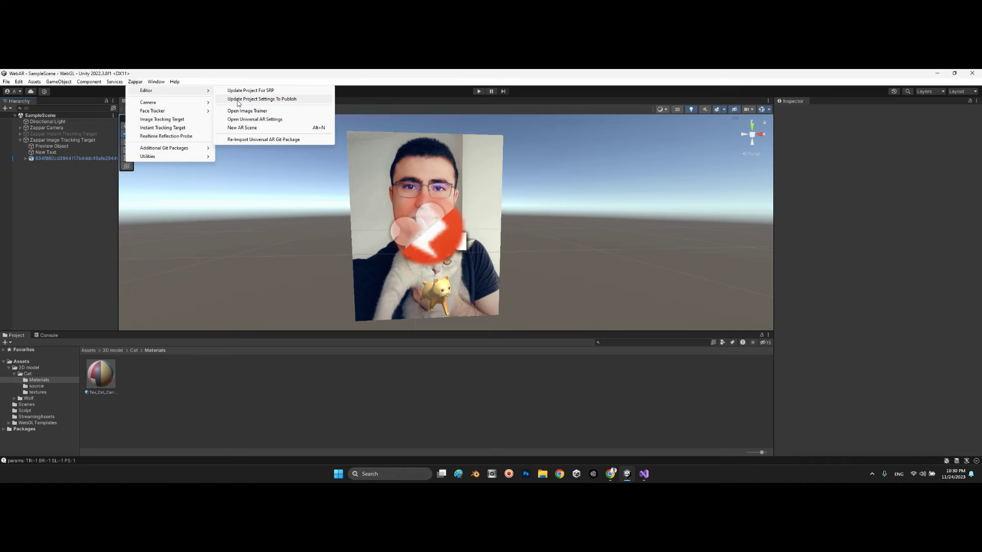
Apply Zappar's publish settings, confirm them in the Console, and open File > Build Settings
click(237, 101)
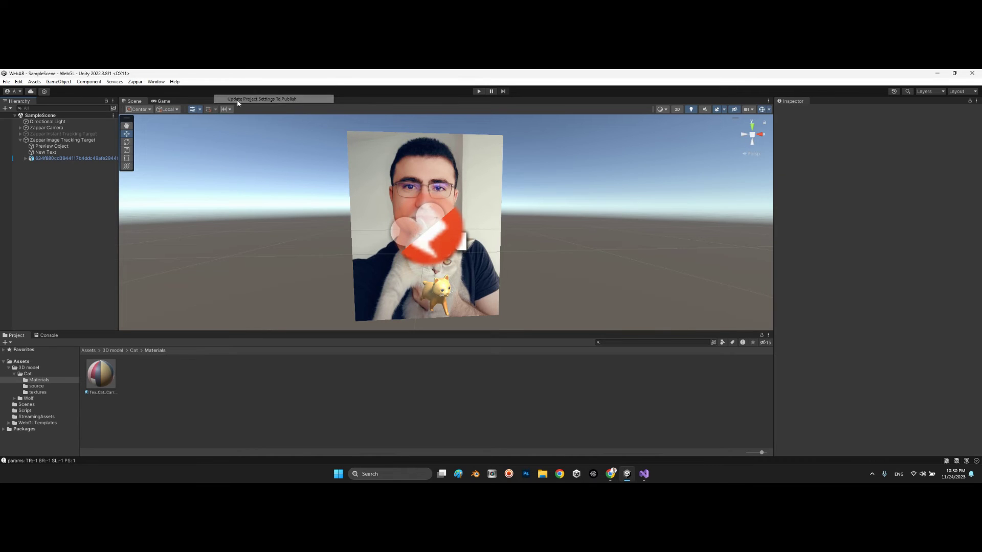
click(47, 335)
click(39, 418)
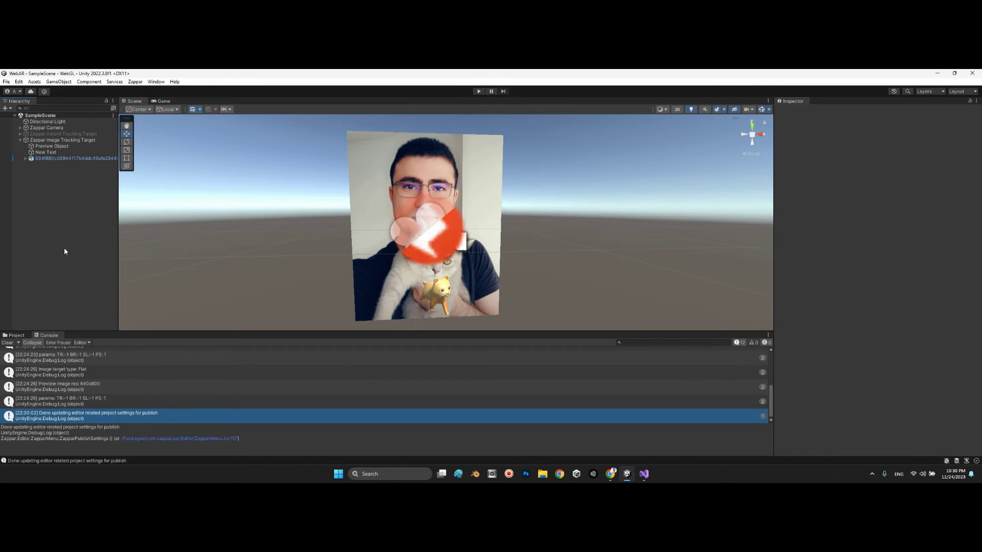
click(6, 82)
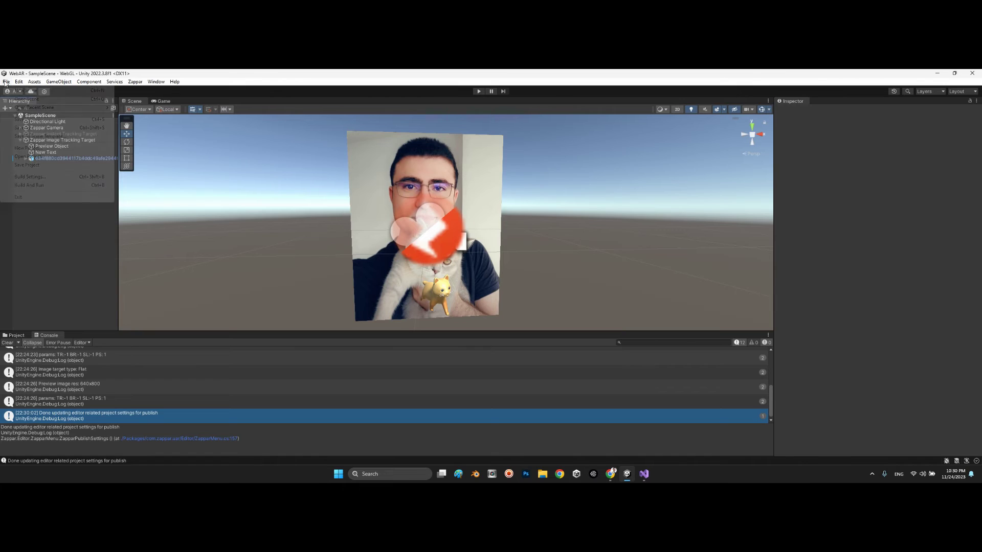
click(29, 177)
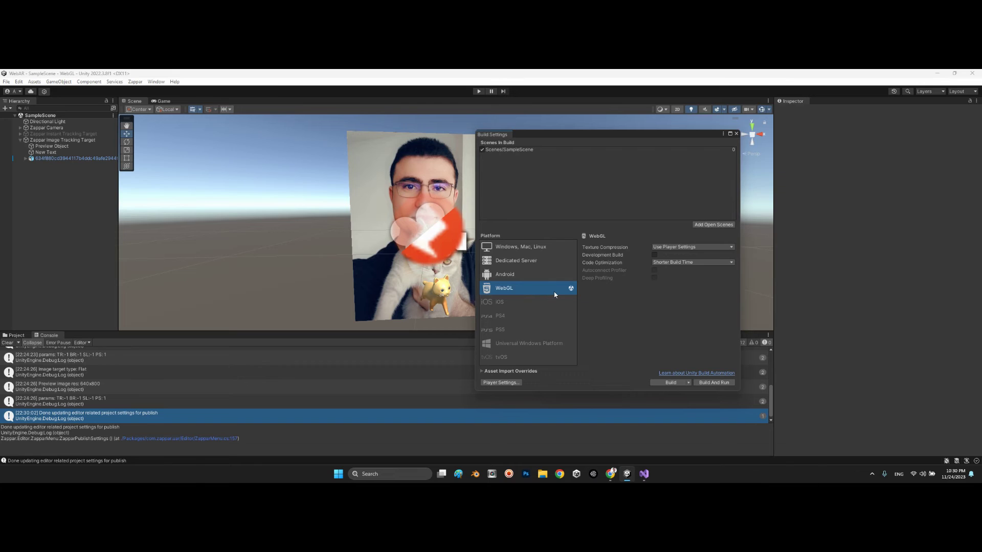
Build the WebGL player into the Desktop's Zapper Test folder
click(671, 383)
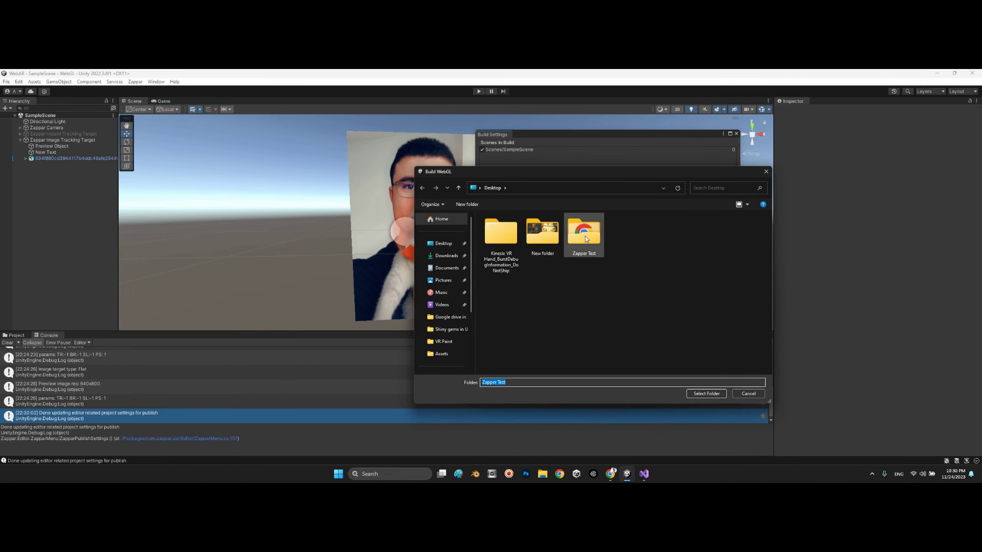
double_click(585, 236)
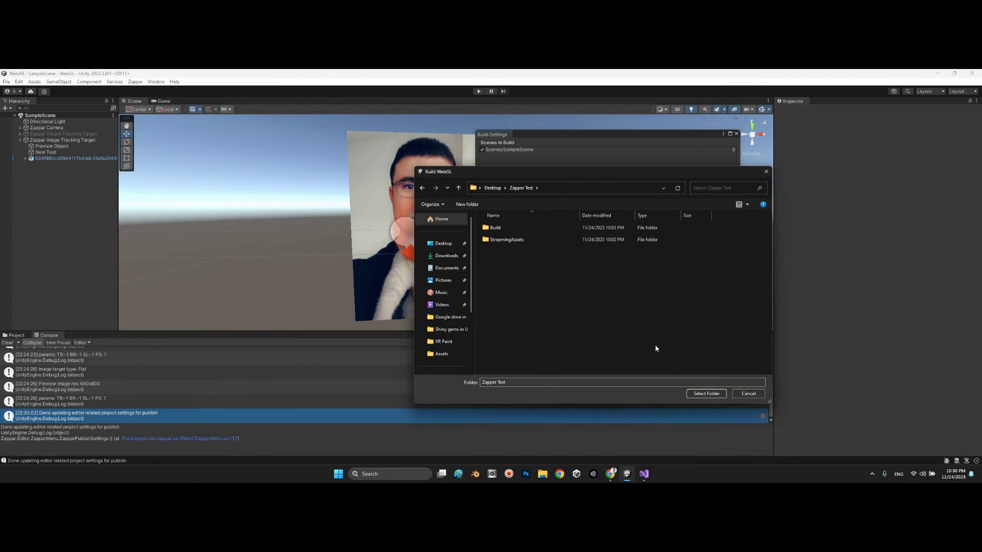
click(705, 394)
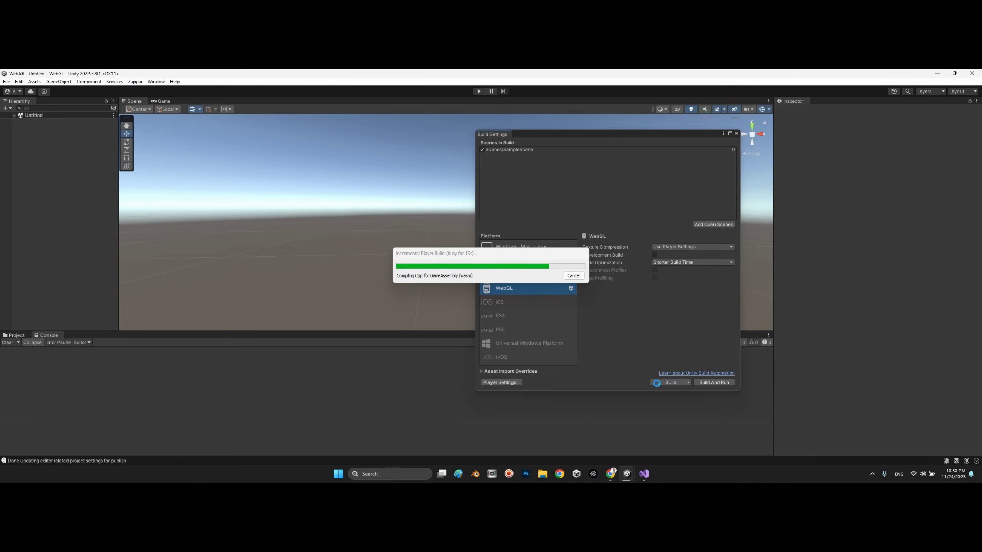
Show the WebAR test project tab in Zapworks, briefly checking Unity's build progress
mouse_move(611, 474)
click(611, 474)
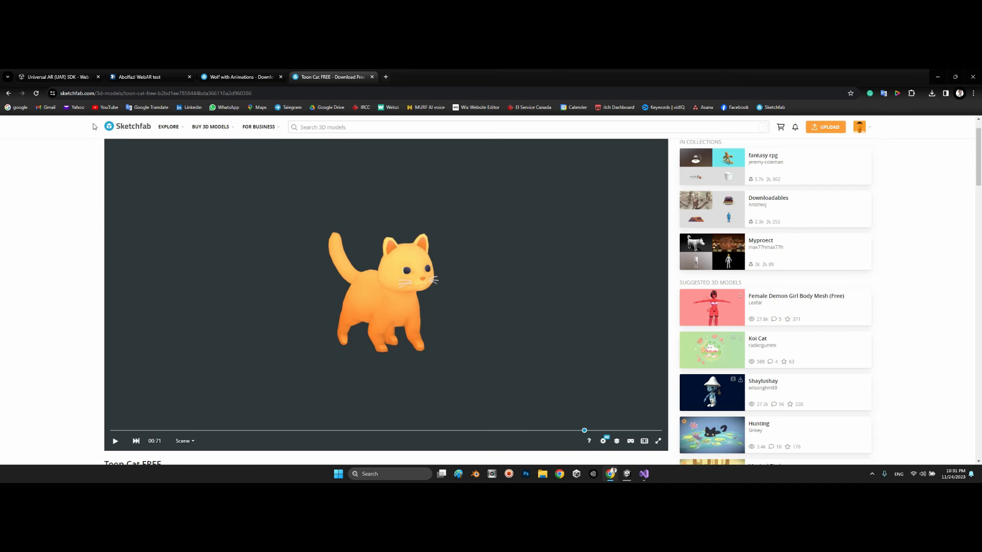
click(128, 78)
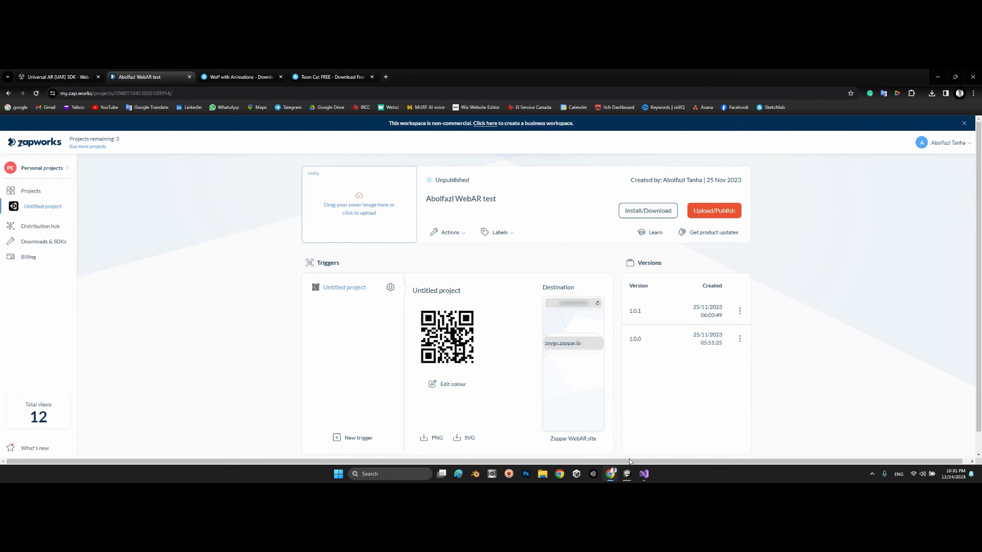
mouse_move(627, 474)
click(658, 448)
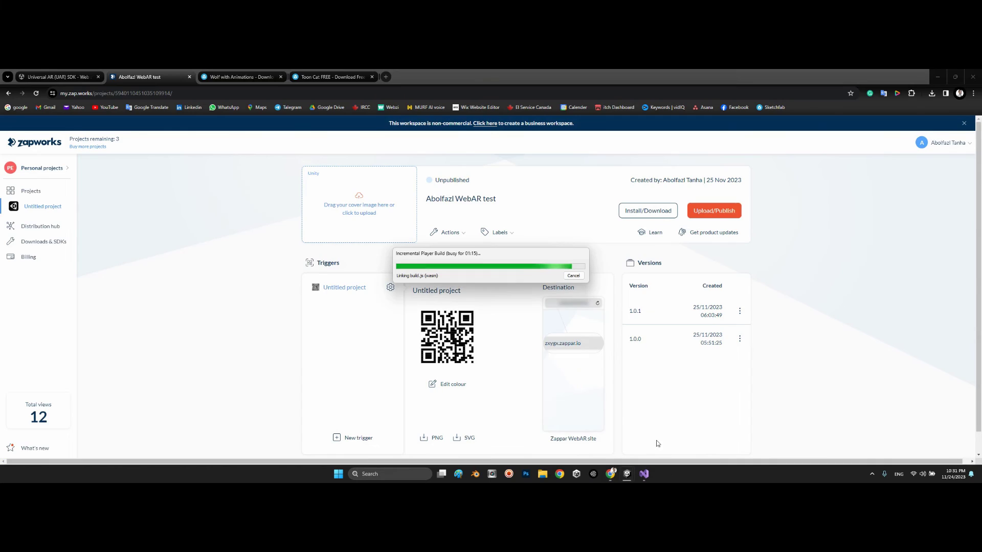
click(960, 284)
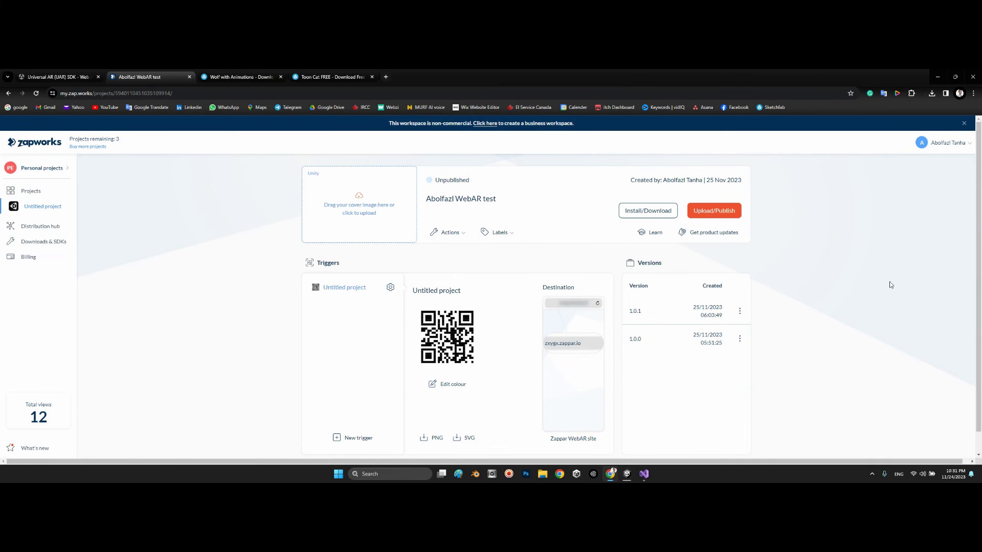
Open Zapworks' Upload/Publish form and change the version name from 1.0.0 to 1.1.0
click(715, 213)
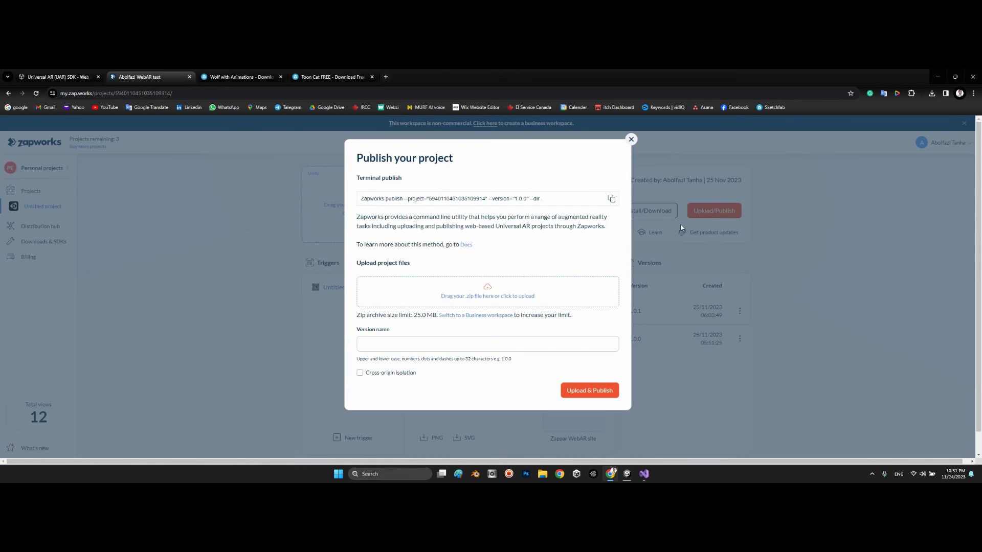
click(395, 344)
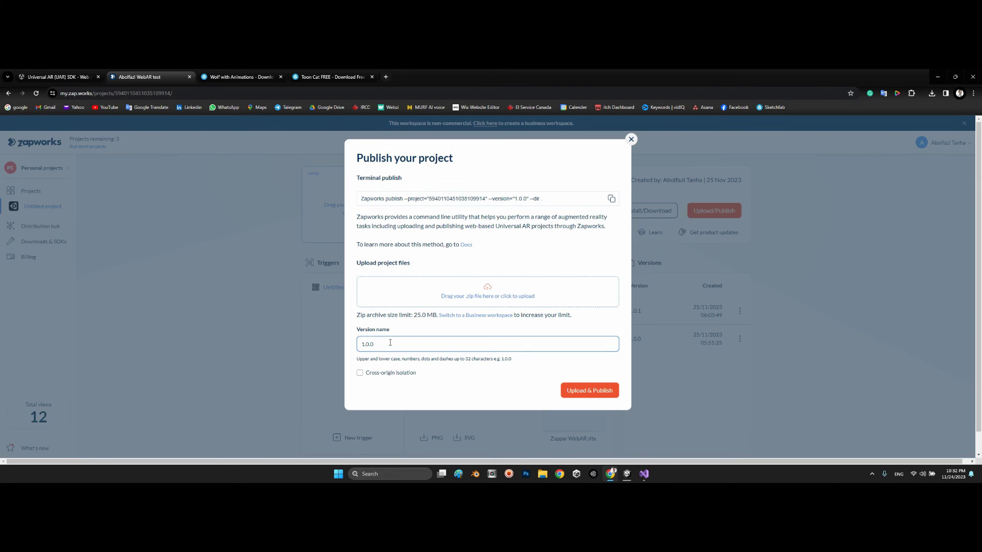
key(BackSpace)
key(BackSpace)
text(1.)
Switch back to Unity to see the WebGL build finish
mouse_move(624, 476)
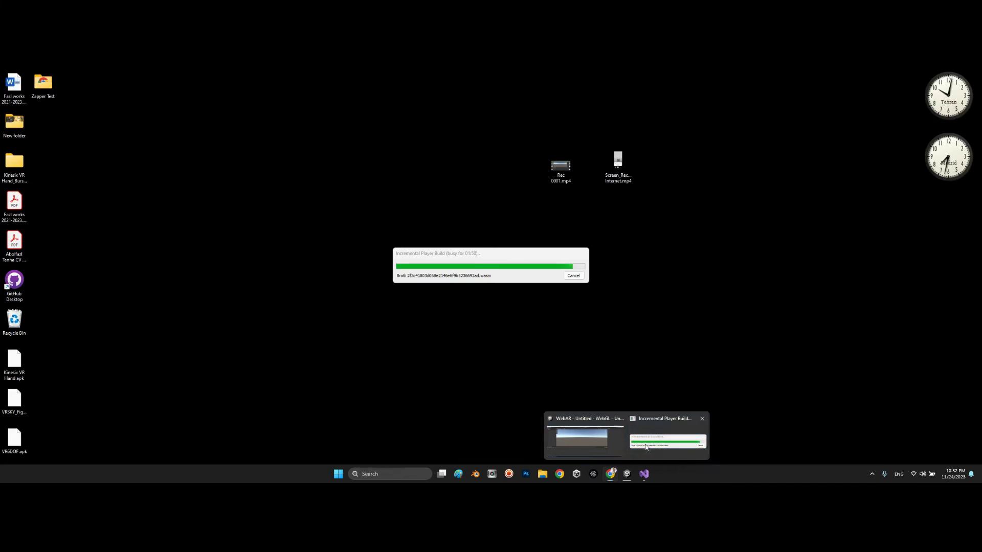
click(667, 439)
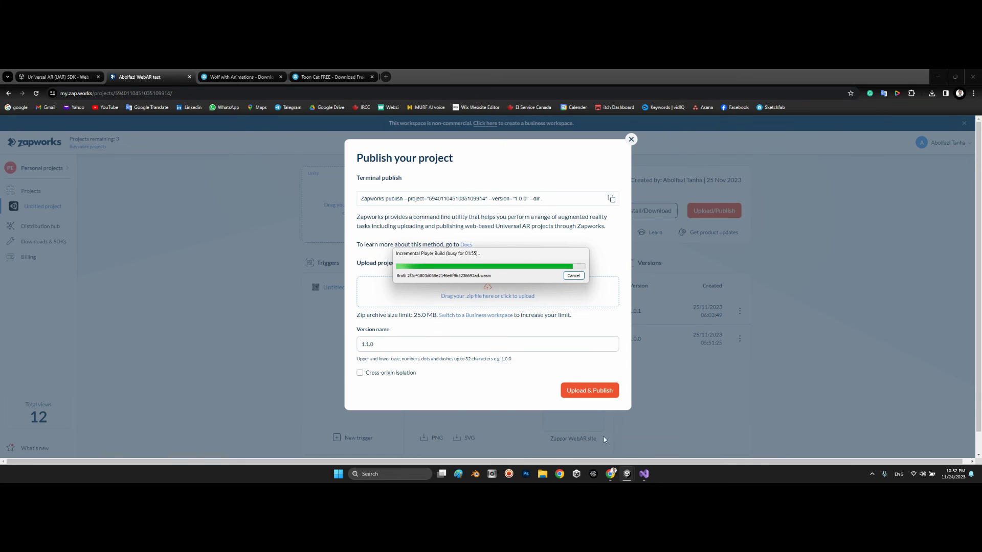
click(938, 77)
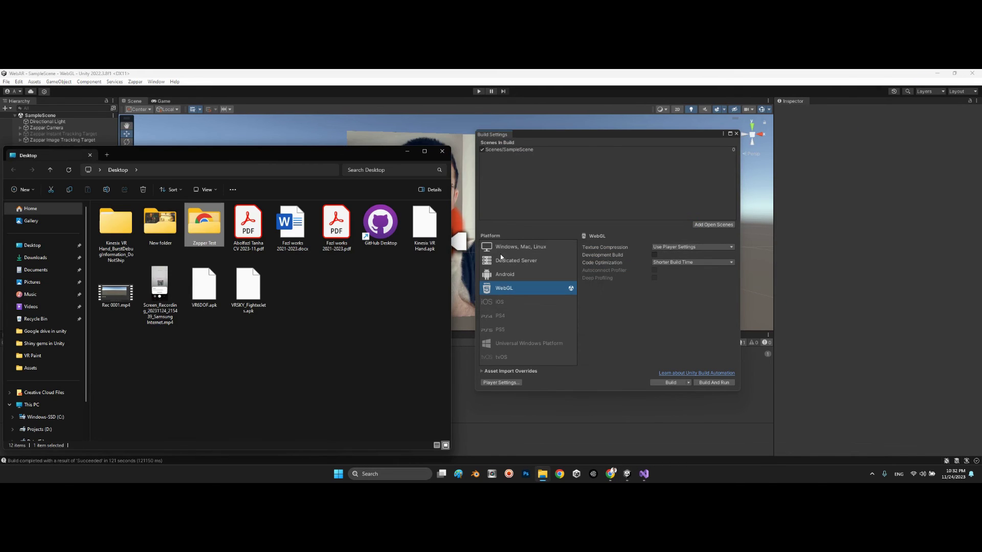
Select Build, StreamingAssets, favicon.ico and index.html in Zapper Test for WinRAR archiving
double_click(207, 230)
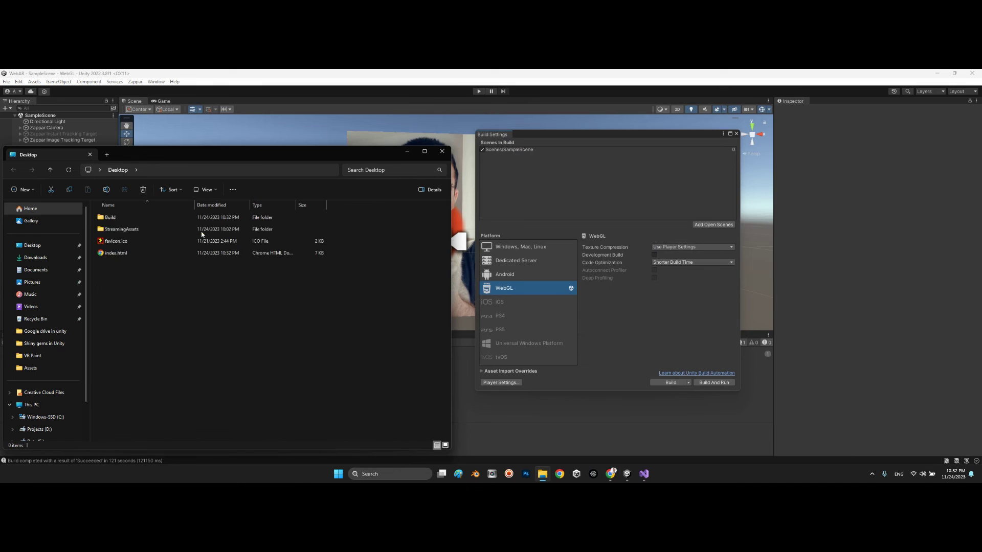
drag(162, 308, 97, 215)
right_click(108, 254)
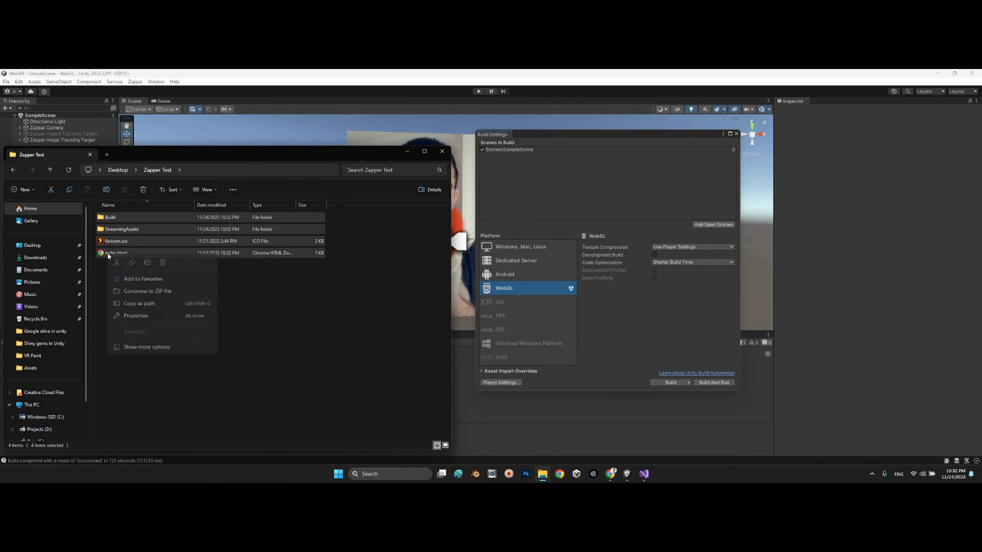
mouse_move(146, 331)
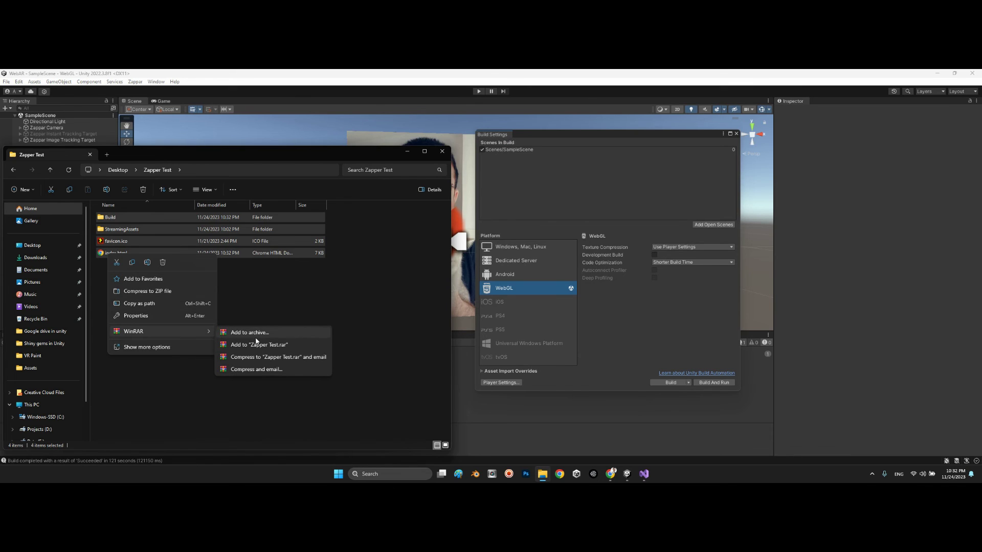
click(256, 331)
Create Zapper Test.zip in ZIP format with Best compression
click(462, 270)
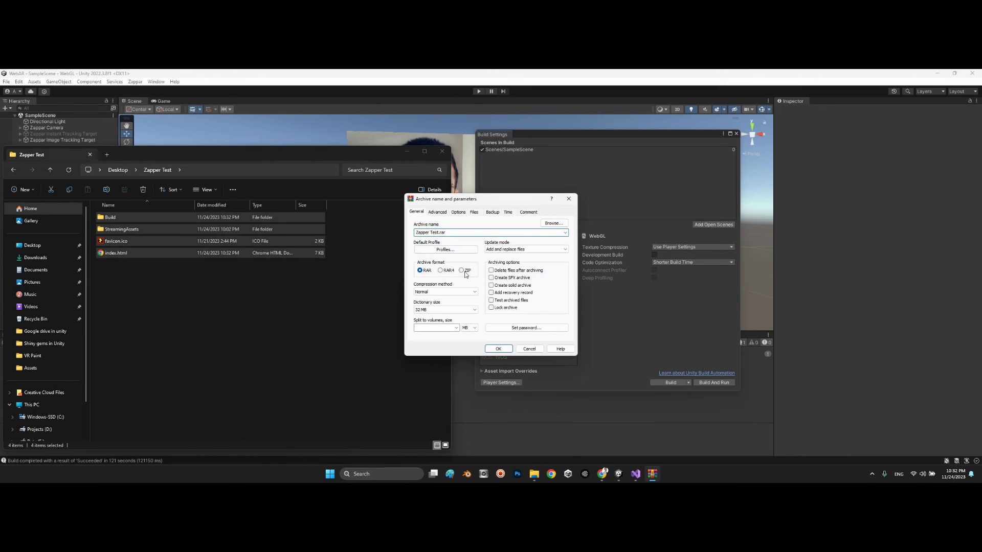
click(456, 292)
click(424, 325)
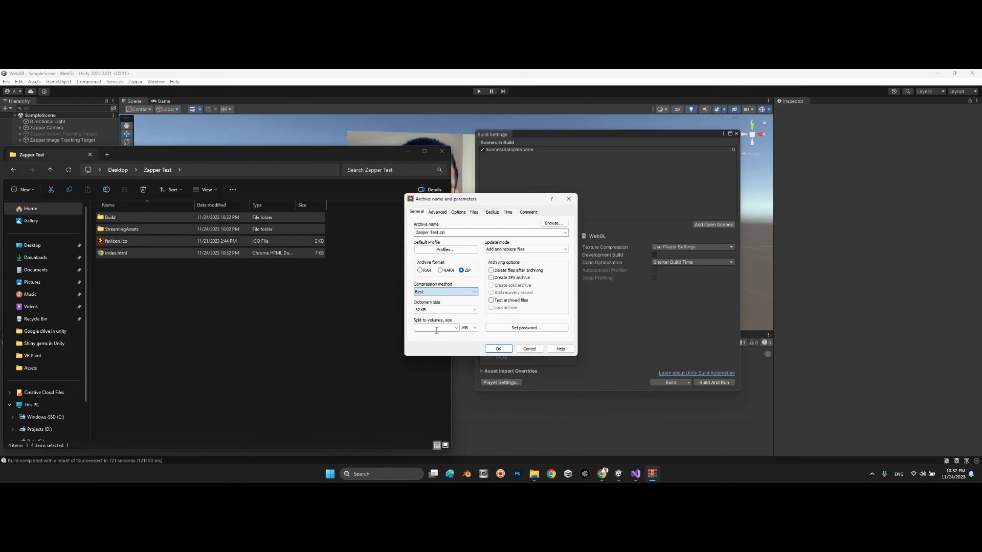
click(498, 349)
click(199, 265)
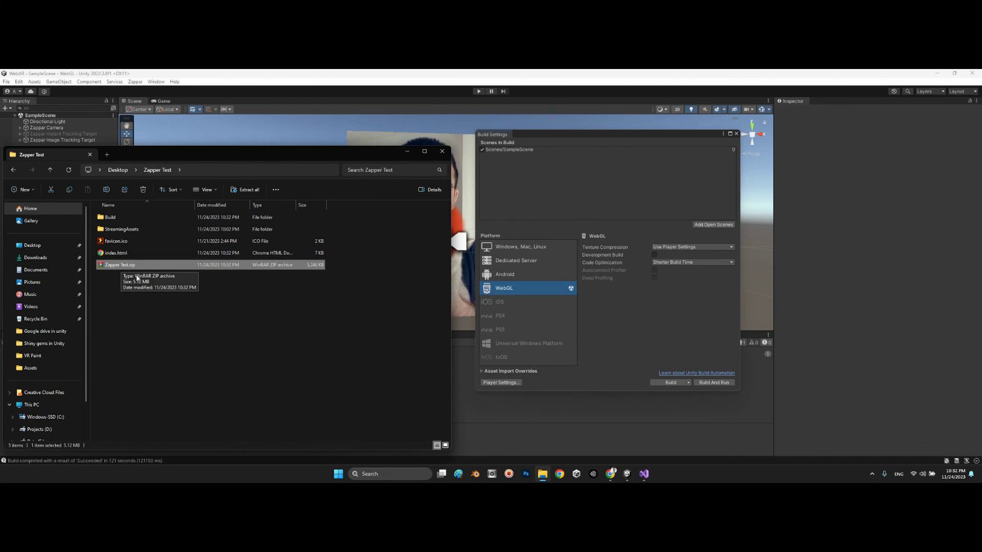
click(231, 306)
Upload Zapper Test.zip to the Zapworks project and publish it as version 1.1.0
click(611, 475)
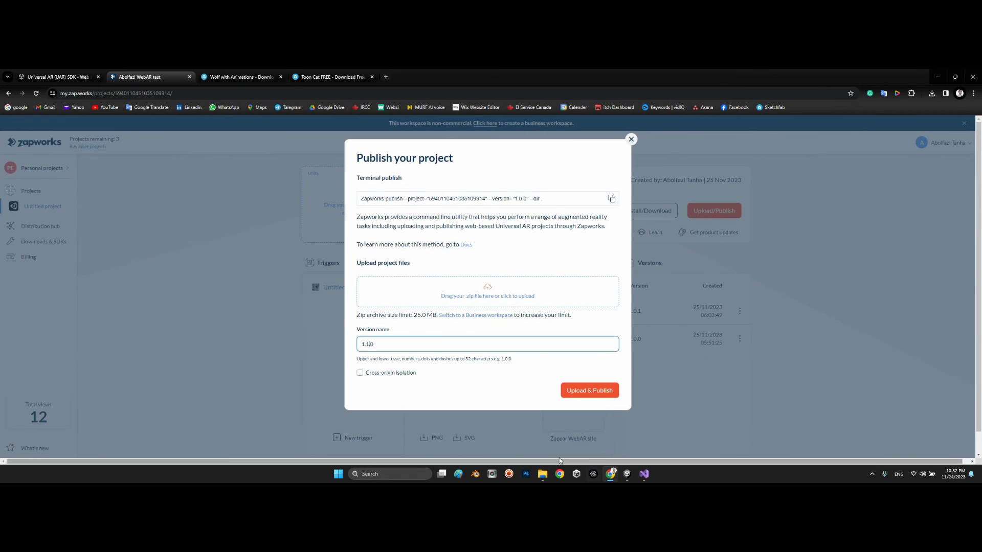
click(543, 474)
drag(317, 265, 499, 289)
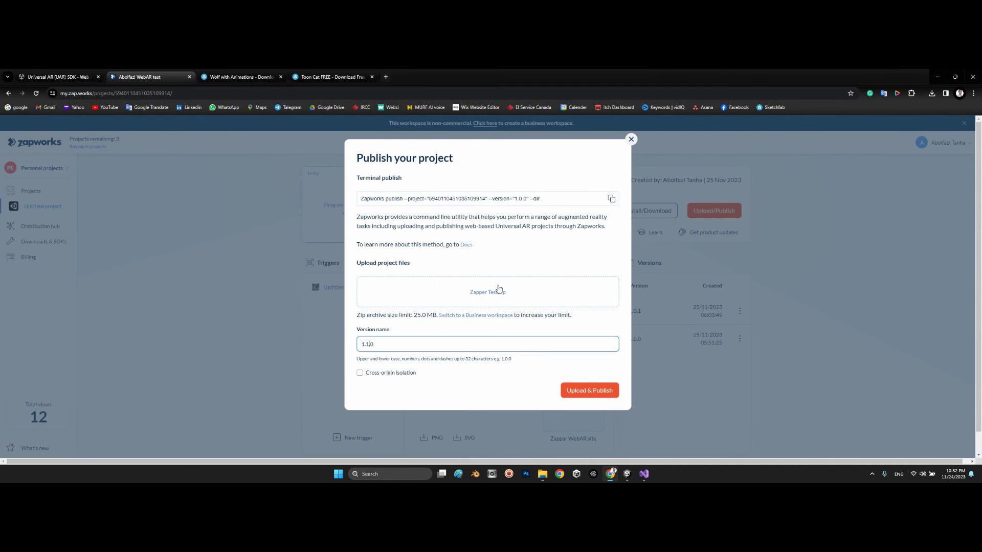
click(590, 390)
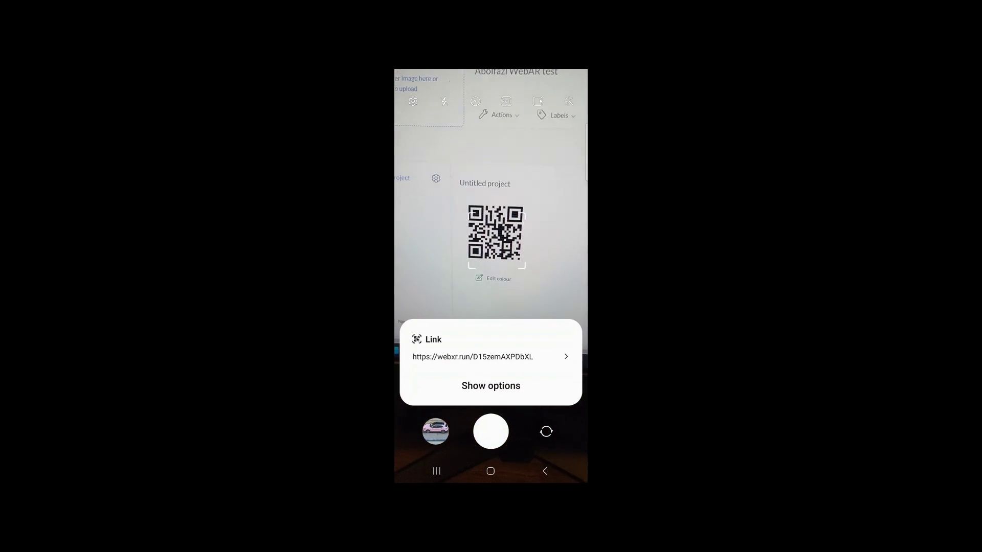
Open the scanned webxr.run link in the phone's browser
click(473, 356)
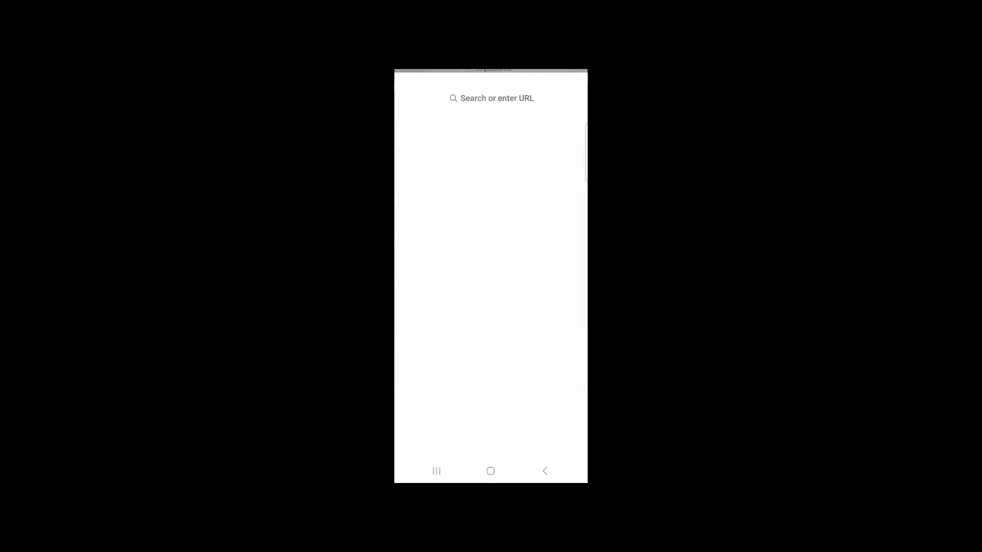